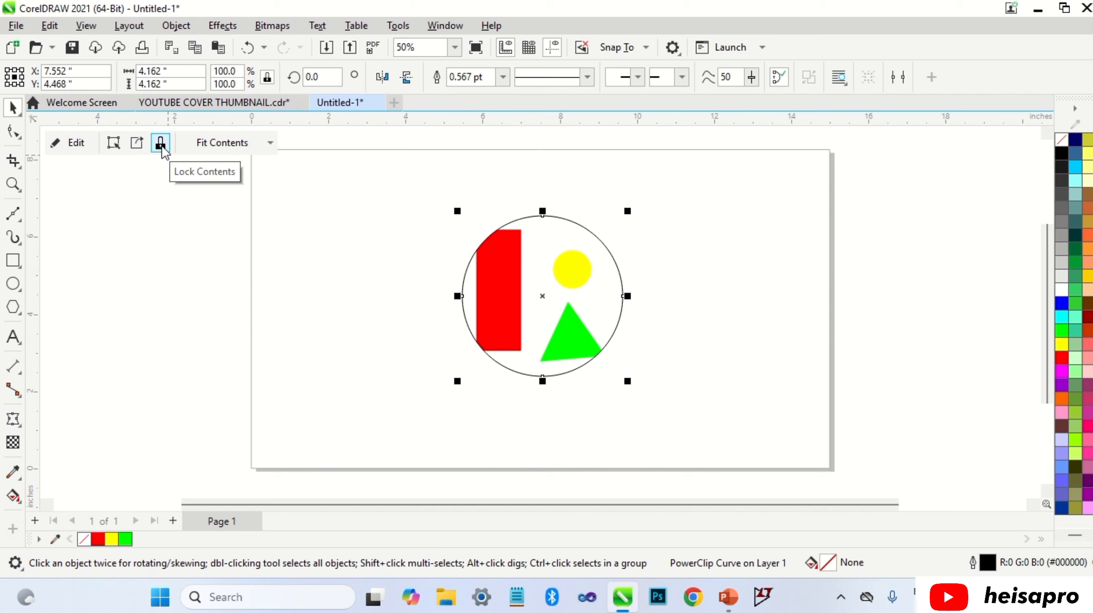
Lock the PowerClip contents, then skew, stretch and shift the circle to about 4.09 × 4.55 in with its contents following
left_click(161, 143)
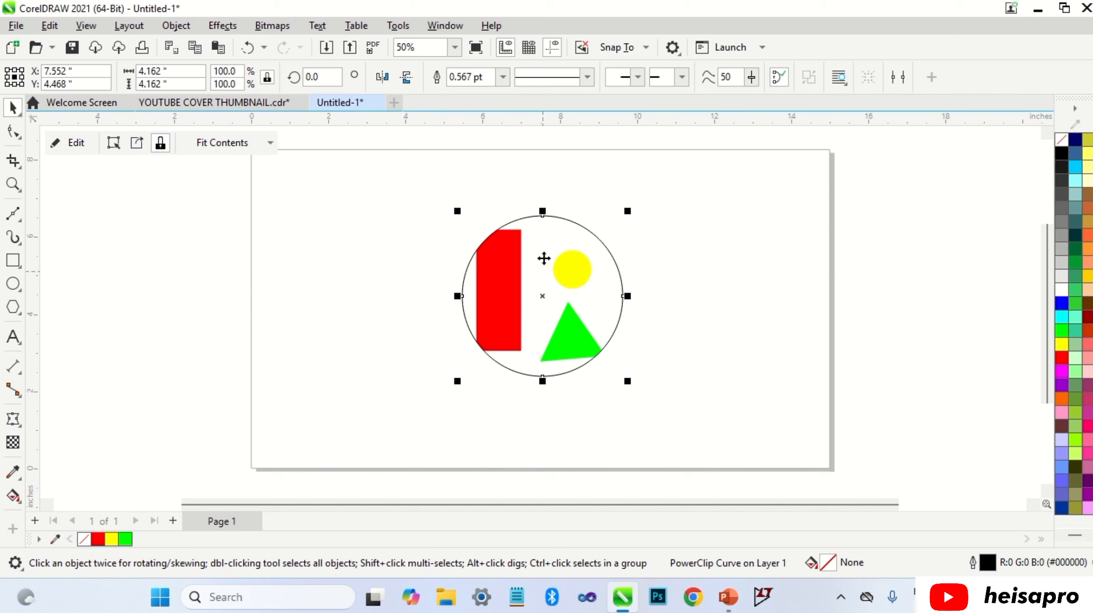
left_click(546, 213)
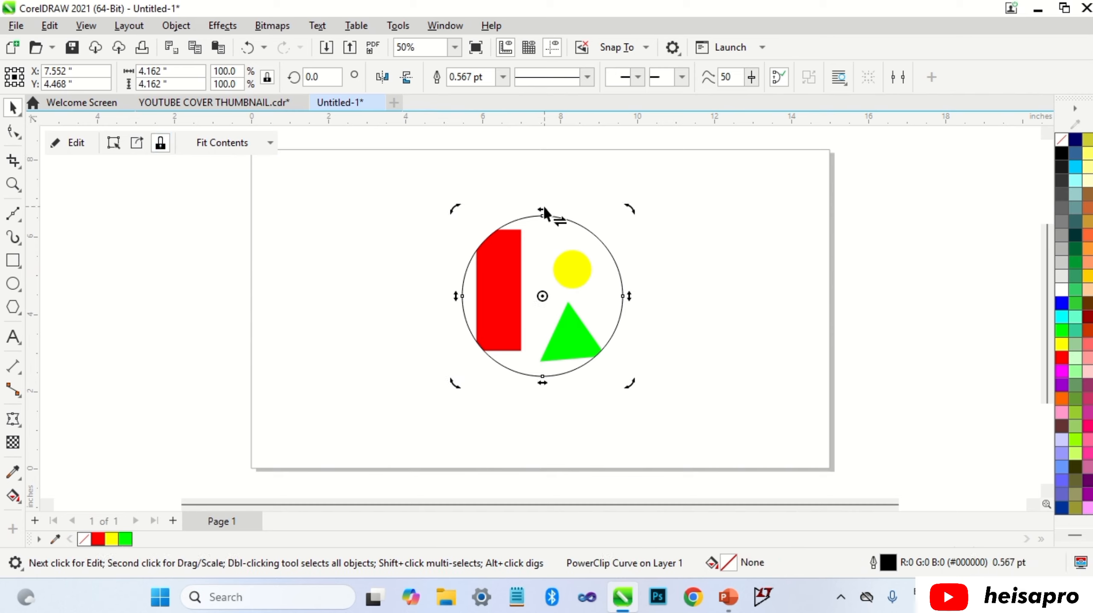
left_click_drag(545, 213, 635, 232)
left_click_drag(655, 381, 638, 407)
left_click_drag(610, 303, 547, 304)
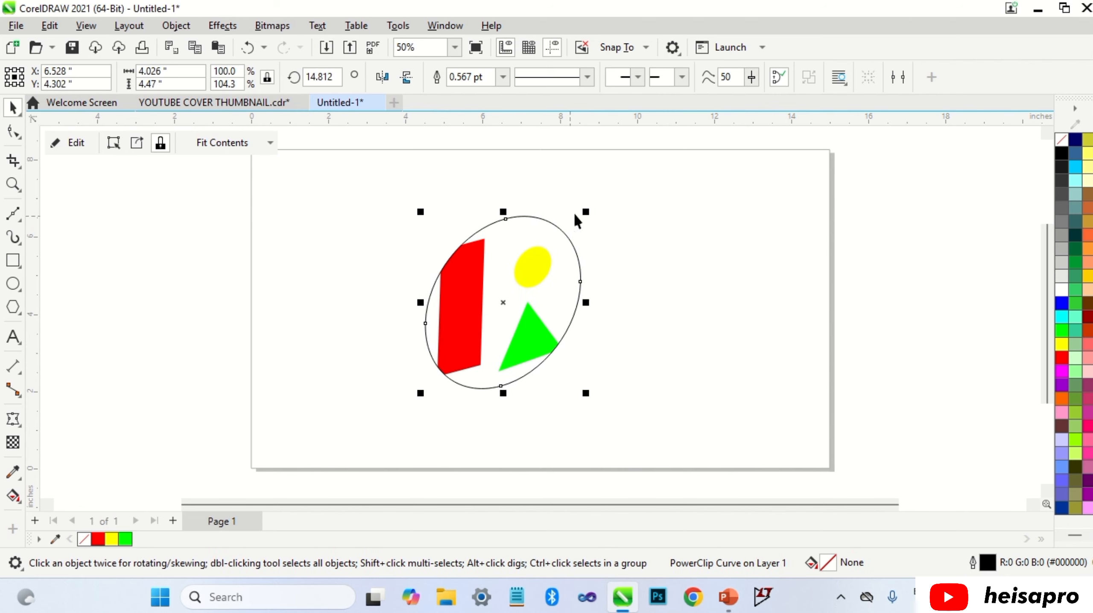
mouse_move(586, 211)
left_mouse_down()
mouse_move(566, 238)
mouse_move(588, 208)
left_mouse_up()
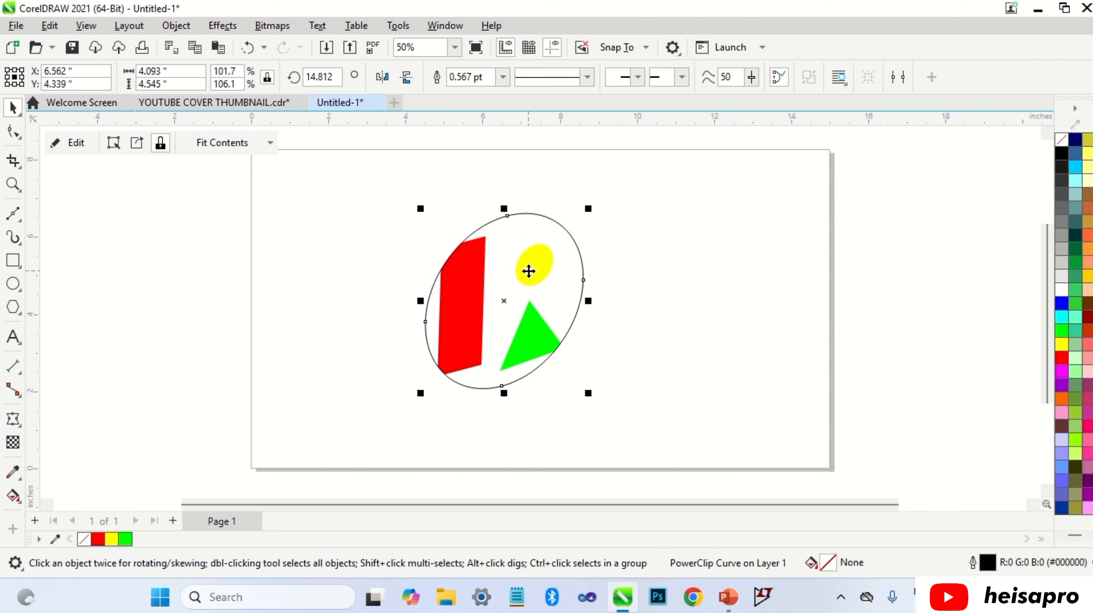
left_click_drag(529, 271, 553, 270)
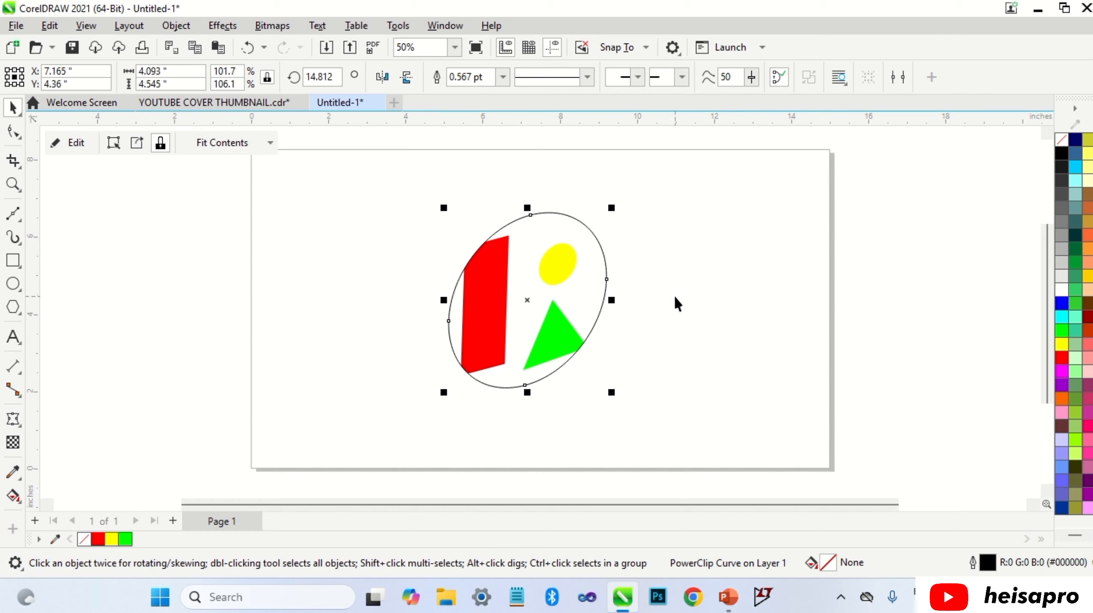
Fill the PowerClip frame with orange (#FF6600), colour its outline light orange and set the outline width to 12 pt
left_click(1063, 397)
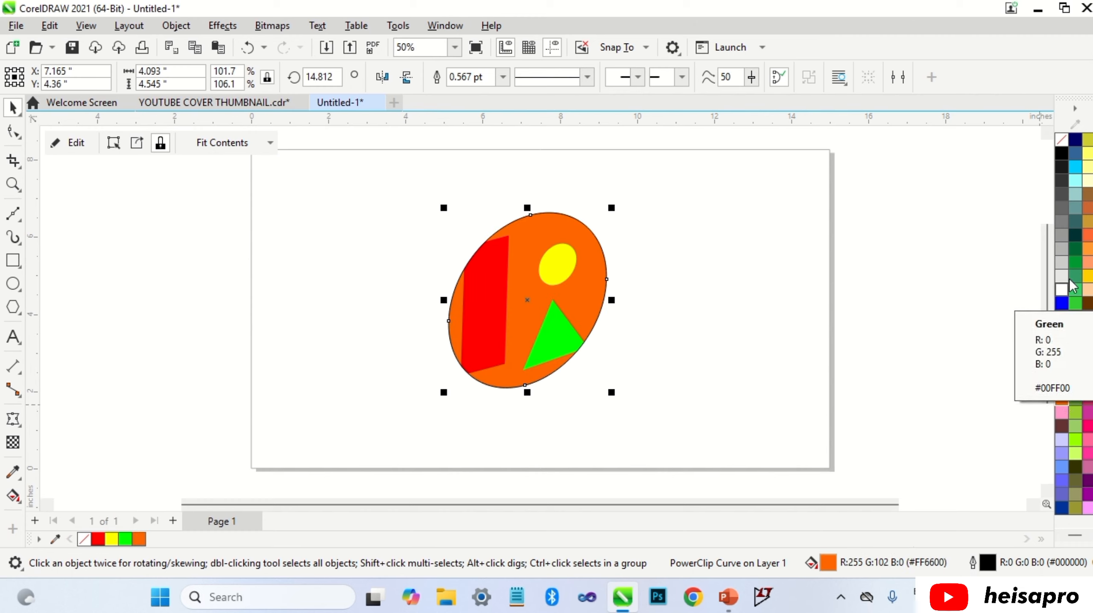
right_click(1087, 249)
left_click(503, 77)
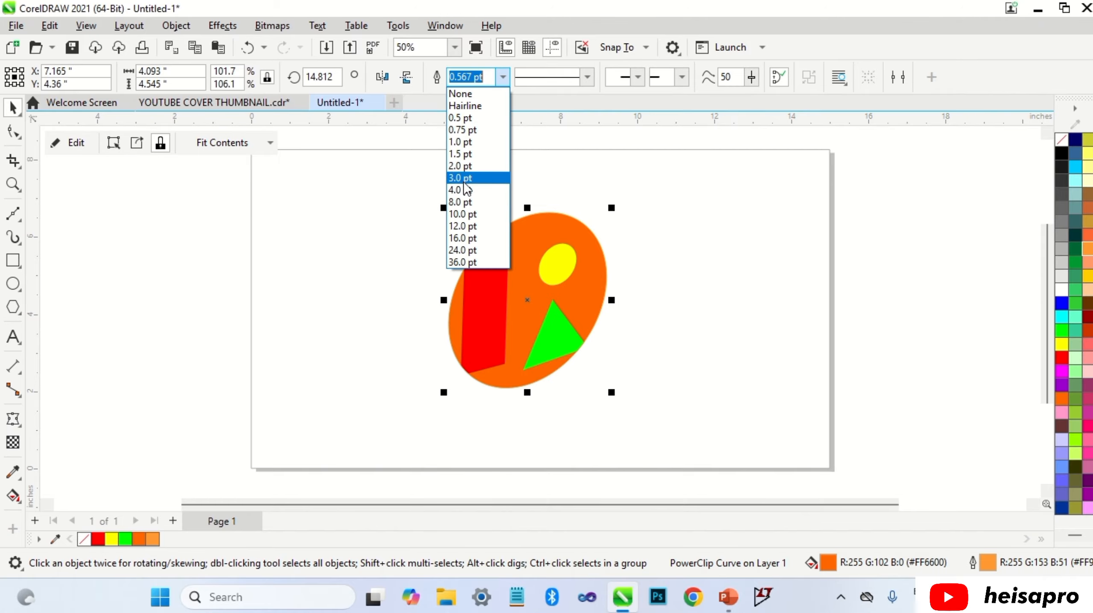
left_click(476, 225)
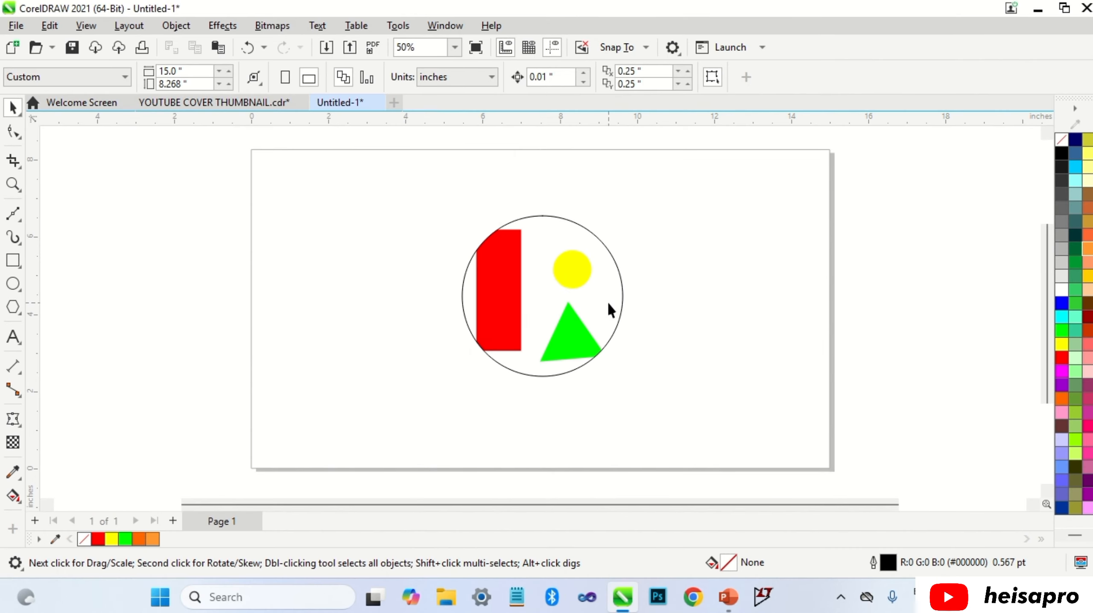
Move and resize the circular frame independently of its unlocked contents to change which parts of the shapes it reveals
left_click(607, 303)
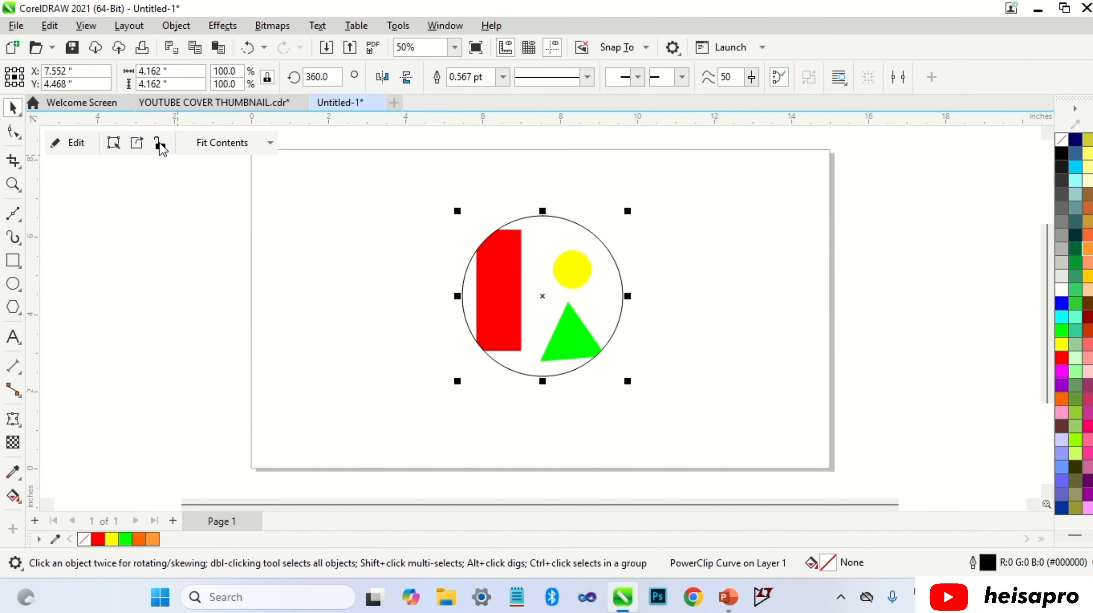
left_click(728, 268)
left_click_drag(605, 286, 559, 259)
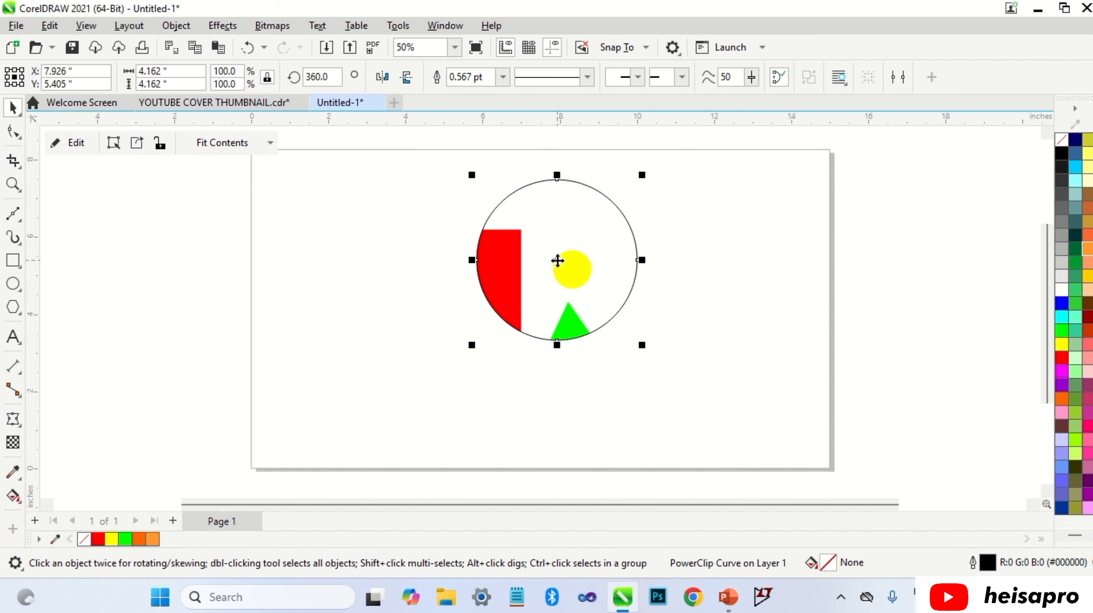
left_click_drag(649, 175, 619, 215)
mouse_move(556, 285)
left_mouse_down()
mouse_move(540, 322)
mouse_move(578, 336)
mouse_move(552, 272)
left_mouse_up()
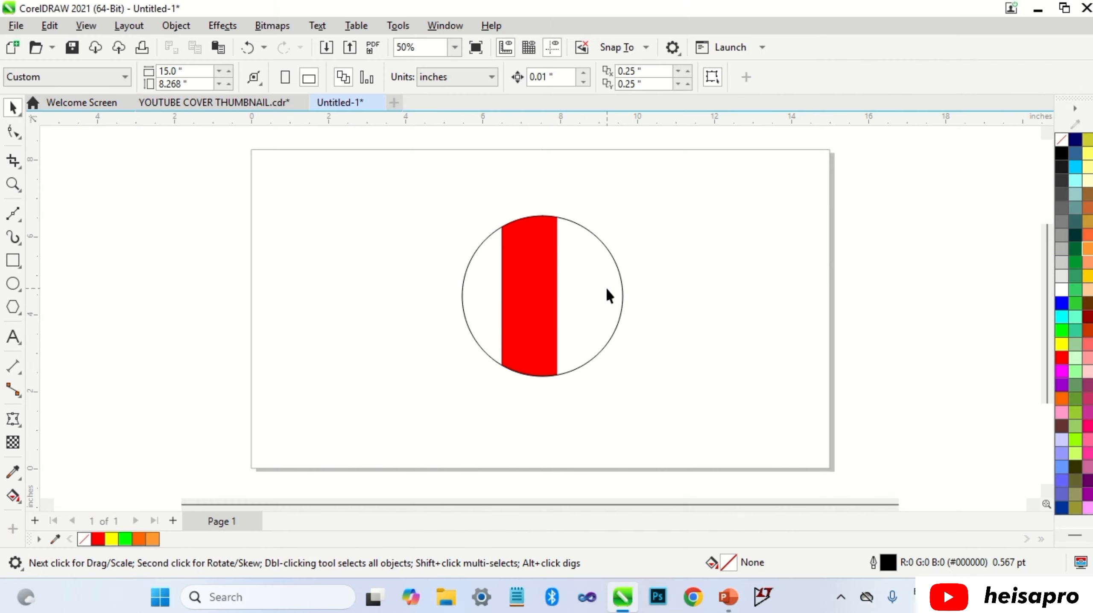
Center the red rectangle inside the circular PowerClip frame
left_click(607, 290)
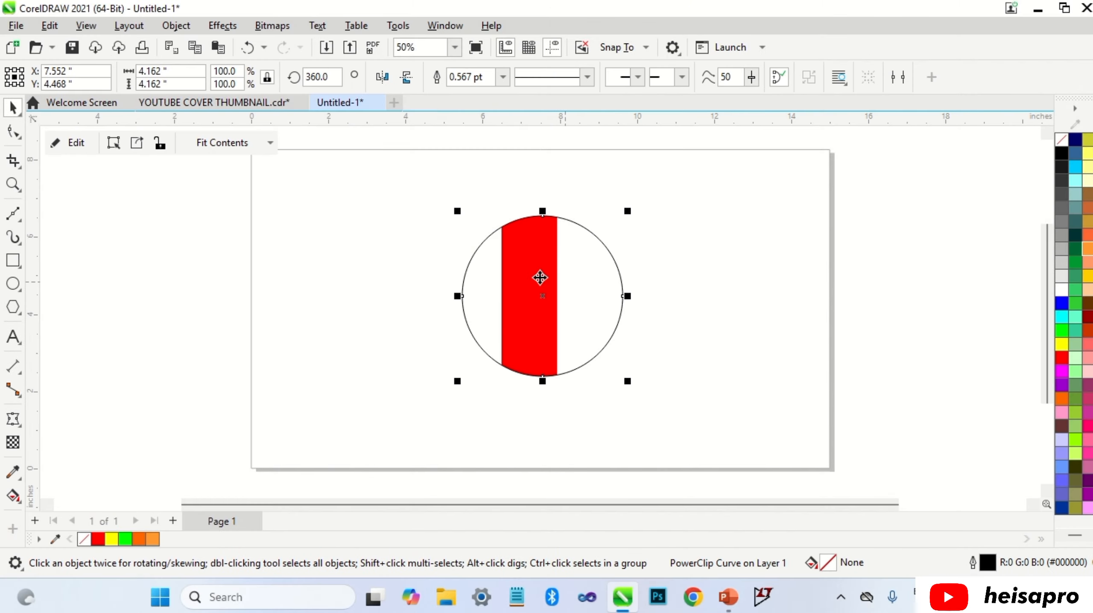
left_click(270, 144)
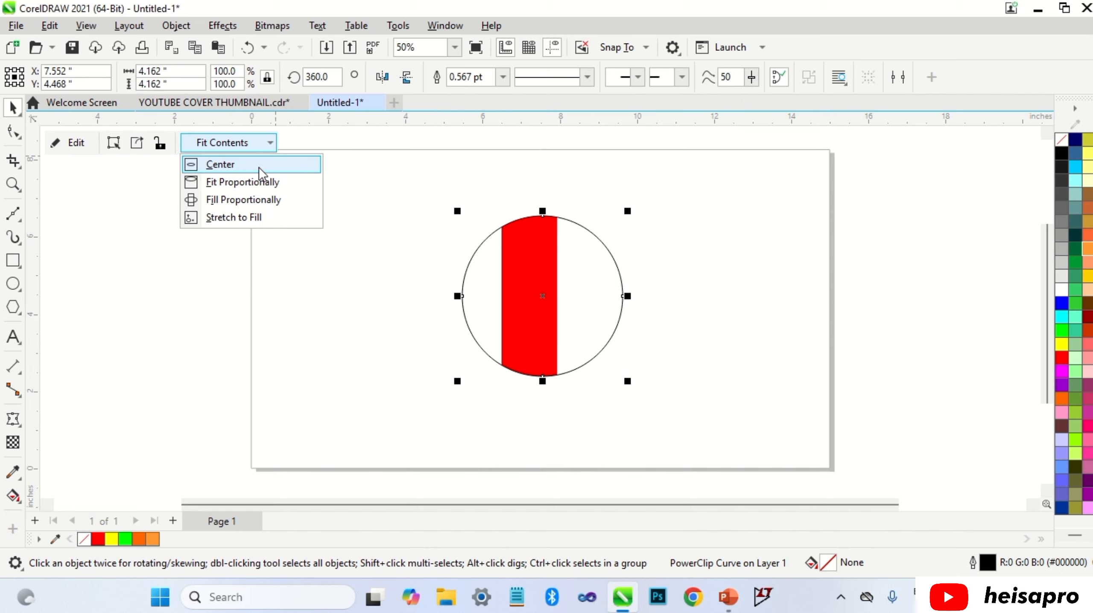
left_click(257, 164)
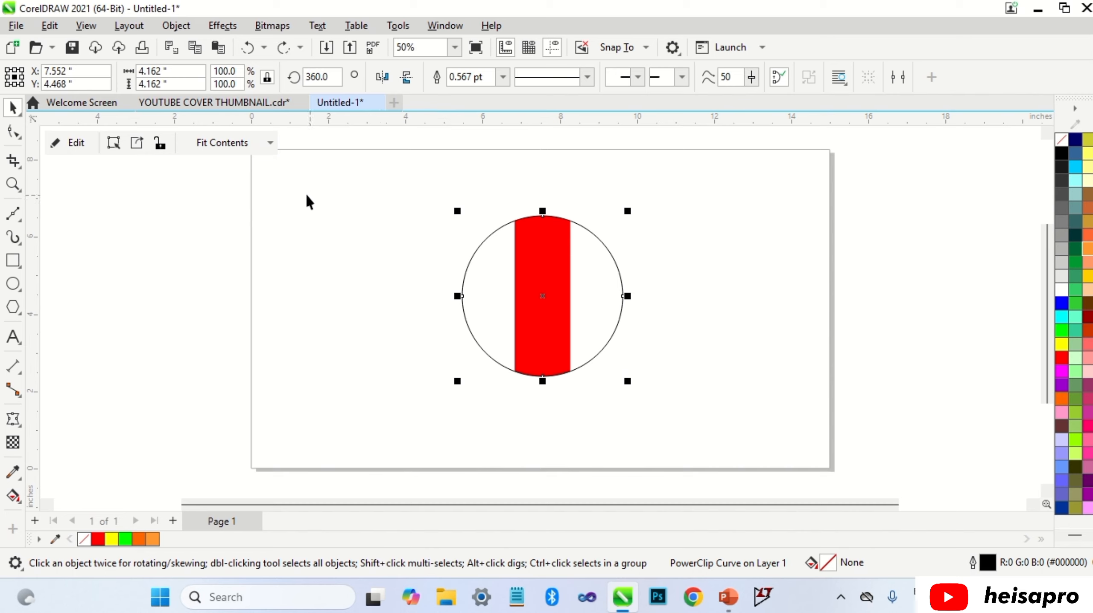
Fit the red rectangle proportionally inside the circle and check the contents in PowerClip editing mode
left_click(275, 146)
left_click(272, 179)
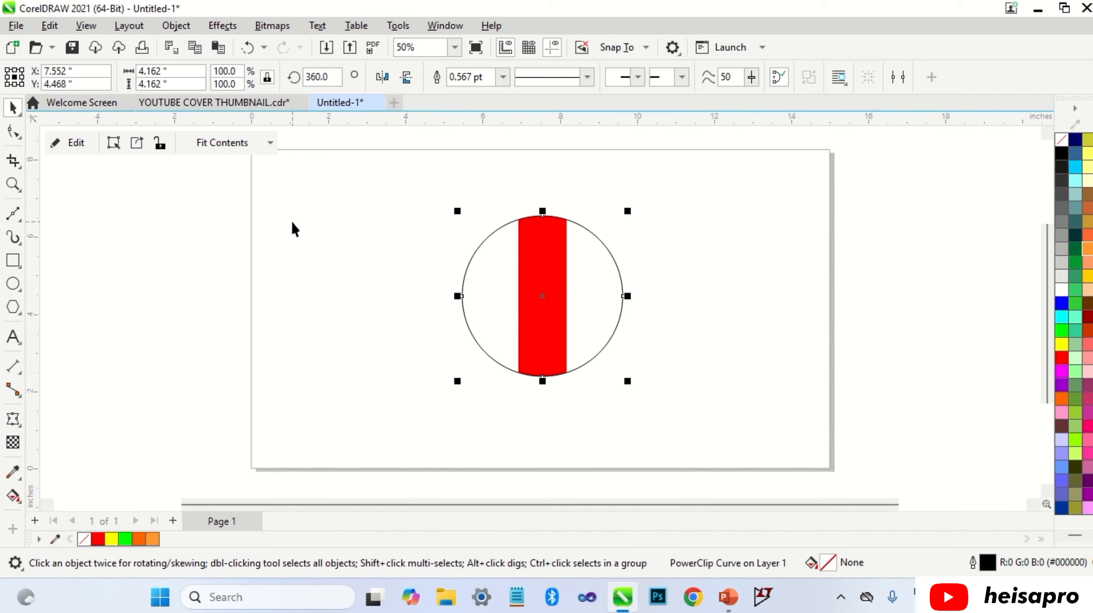
left_click(69, 145)
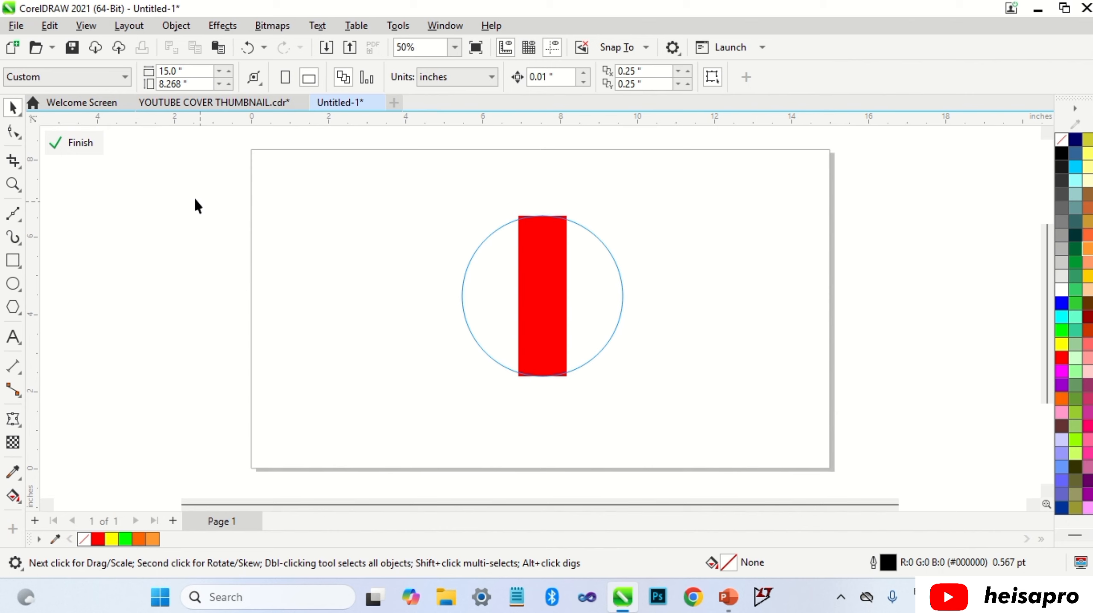
left_click(86, 148)
Fill the circle proportionally with the red rectangle and inspect its full extent in PowerClip editing mode
left_click(270, 143)
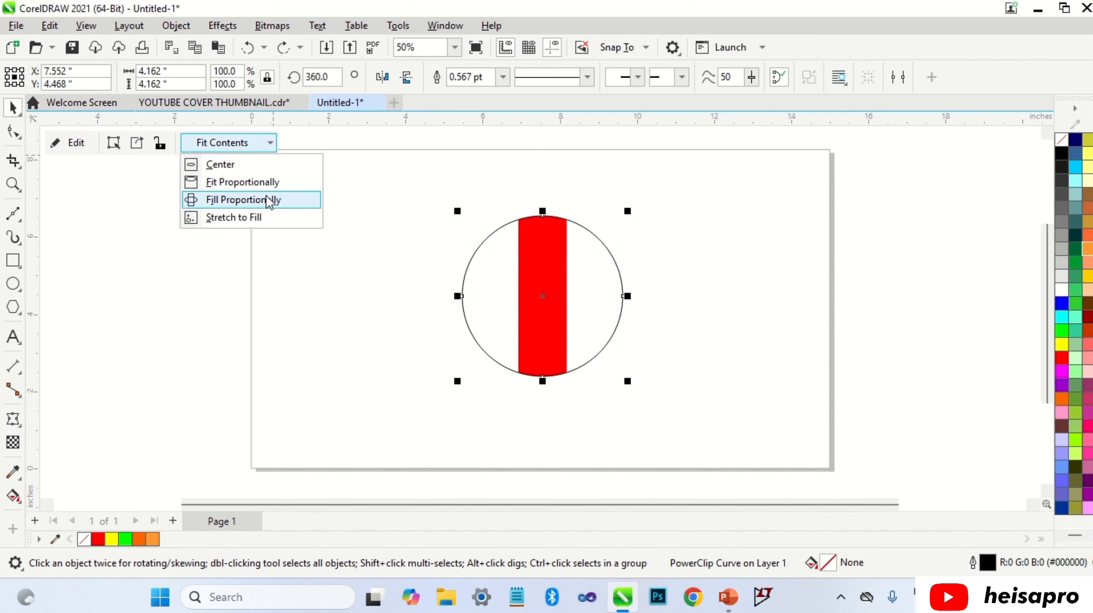
left_click(266, 199)
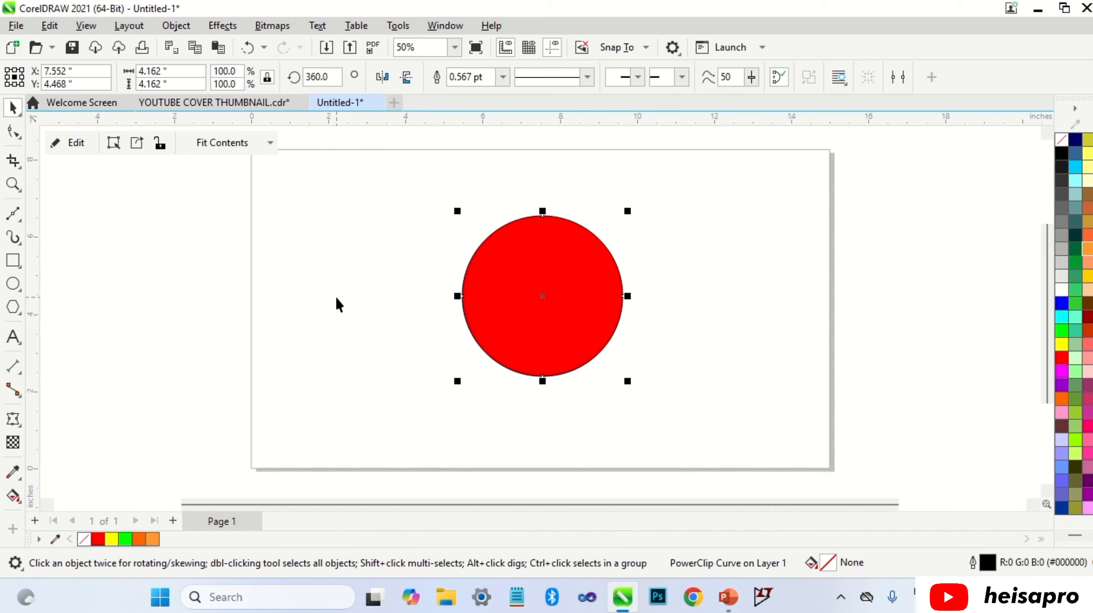
left_click(72, 149)
scroll(394, 282, "down", 2)
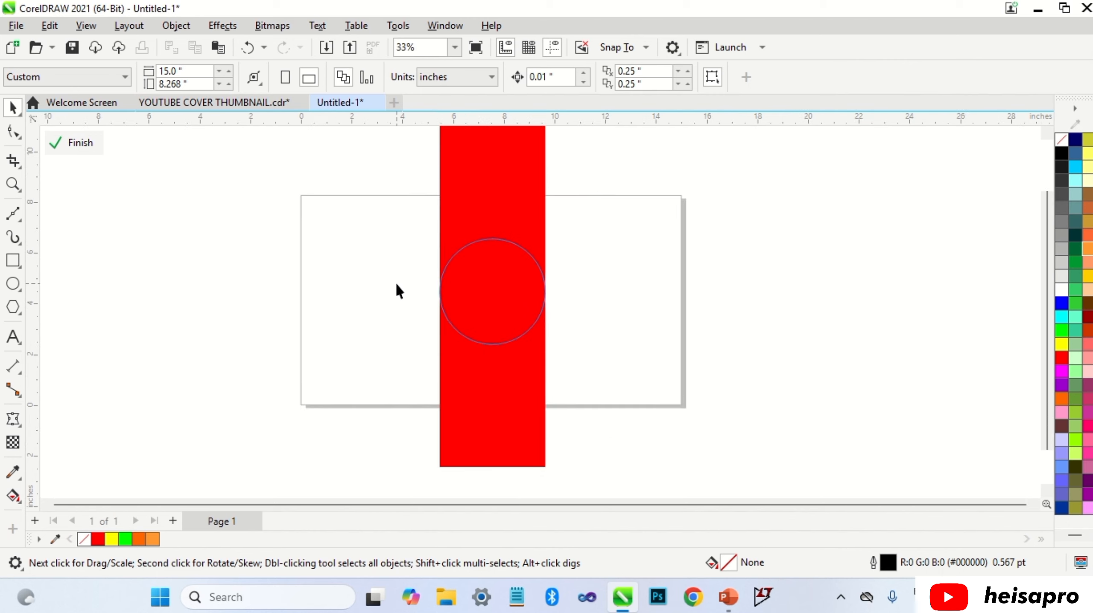
scroll(395, 285, "down", 1)
scroll(334, 241, "up", 1)
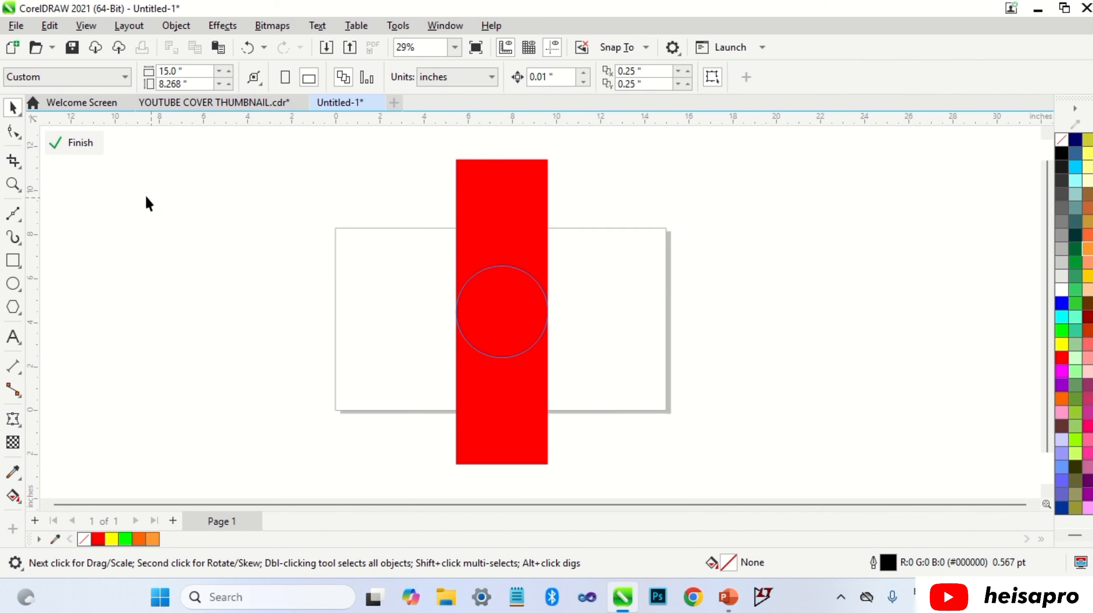
left_click(86, 145)
scroll(429, 296, "up", 2)
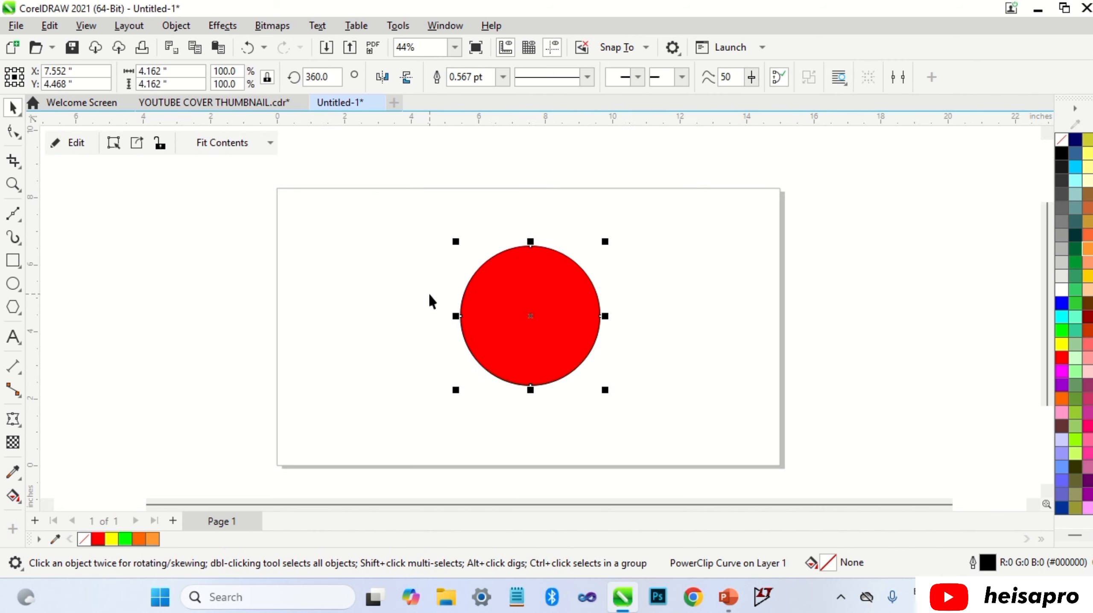
Stretch the red rectangle to fill the circular frame and inspect it in PowerClip editing mode
left_click(270, 143)
left_click(268, 217)
left_click(75, 146)
Extract the red rectangle from the PowerClip and move it to the left, away from the circle
left_click(135, 145)
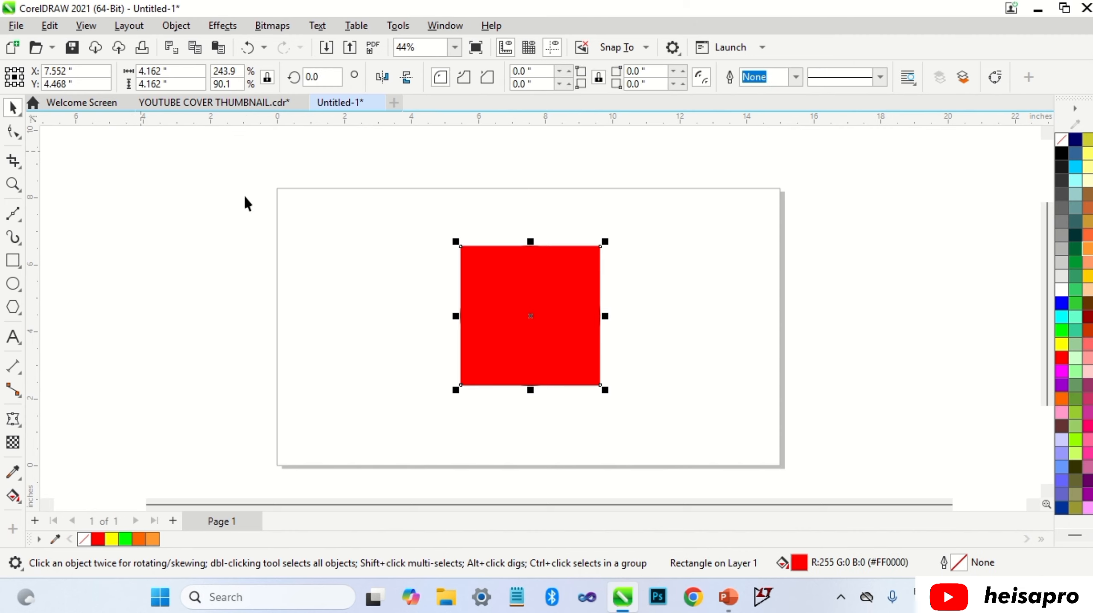
left_click_drag(520, 310, 360, 311)
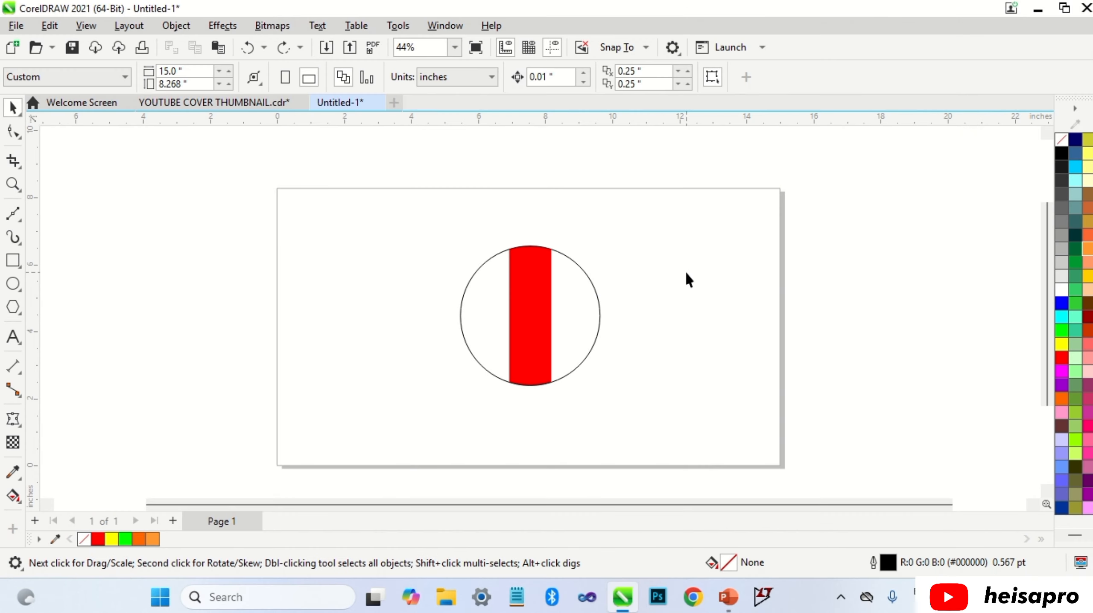
Examine the PowerClip commands offered for the circle with the red strip
left_click(592, 299)
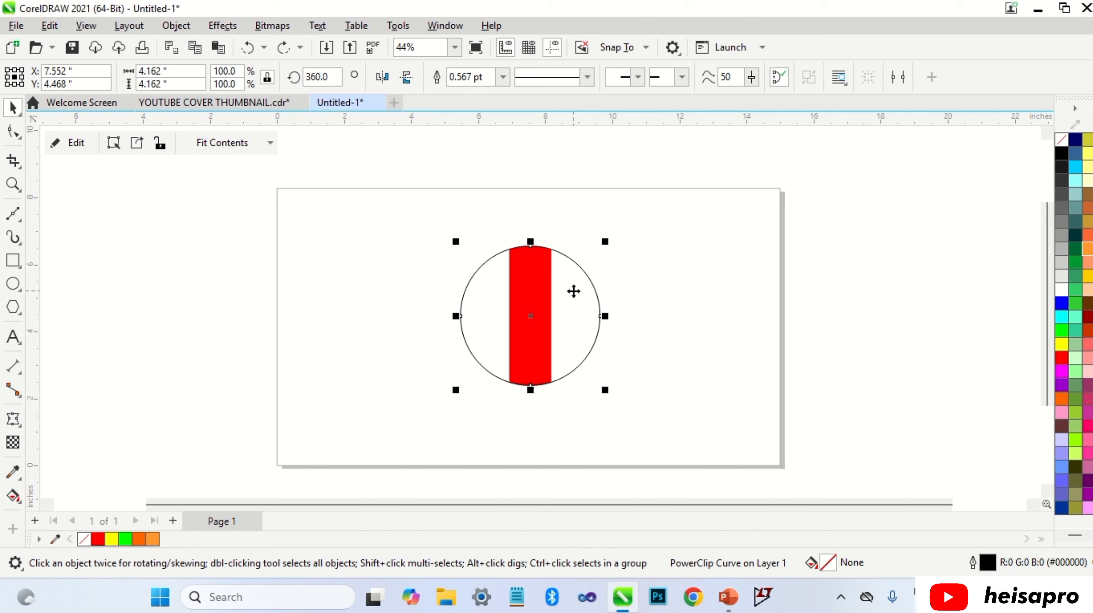
right_click(574, 292)
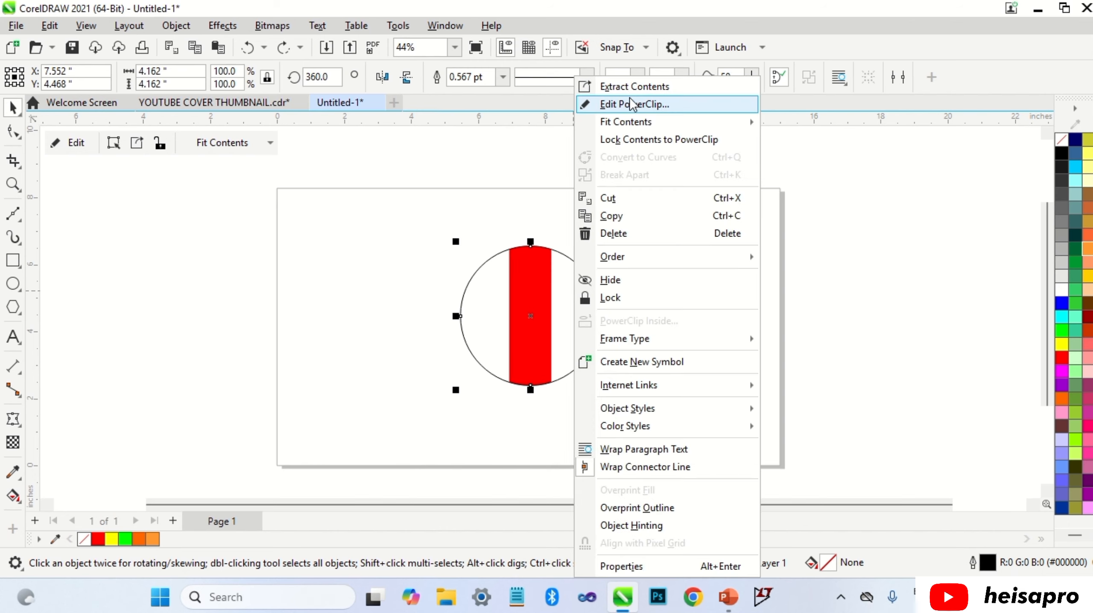
left_click(580, 323)
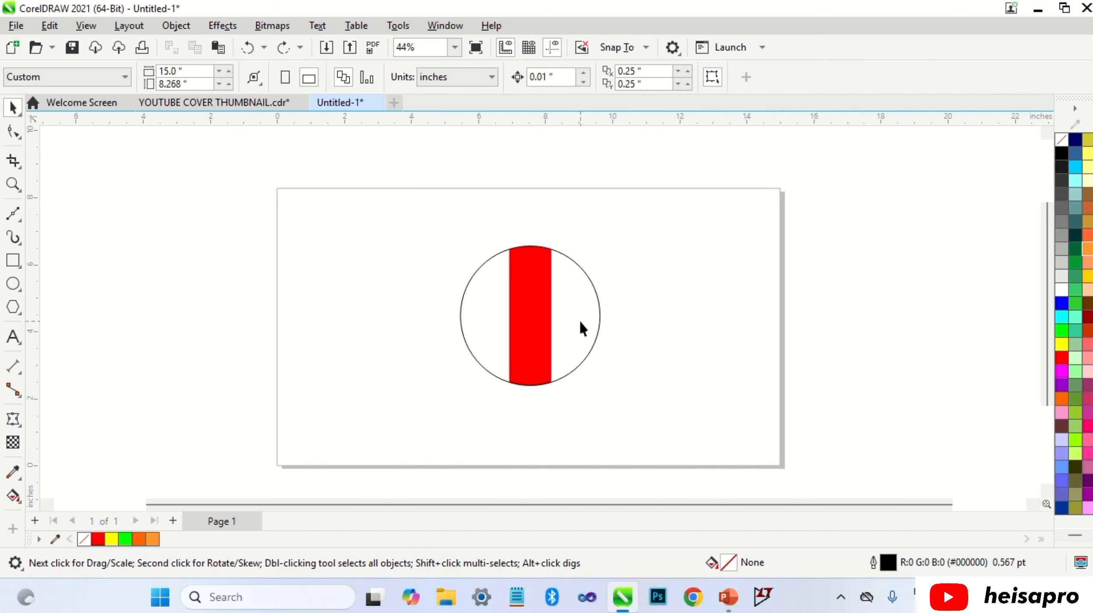
left_click(580, 322)
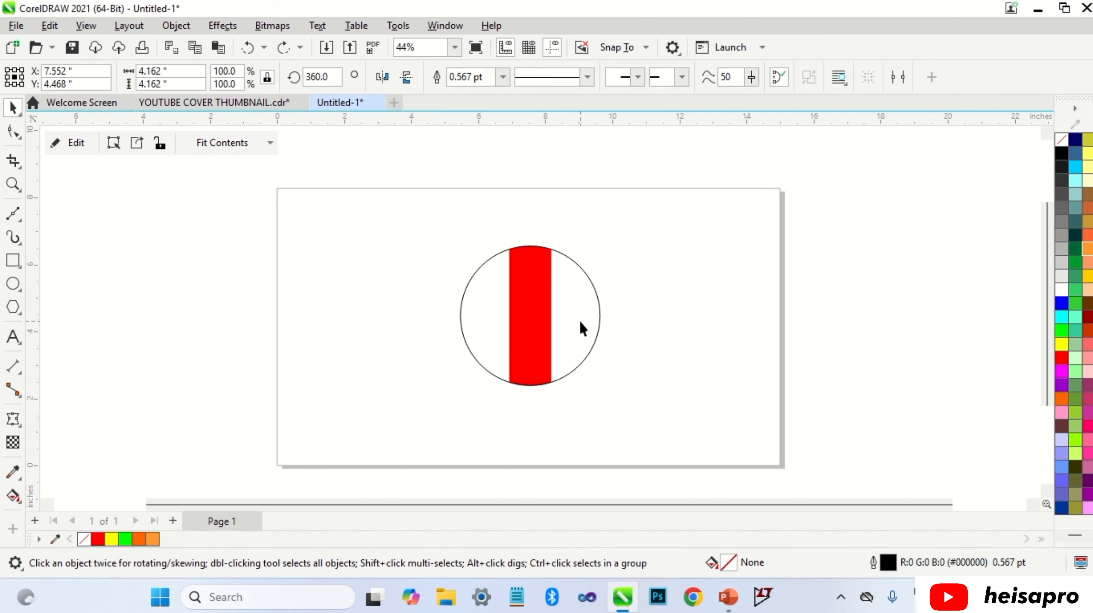
left_click(176, 26)
mouse_move(249, 51)
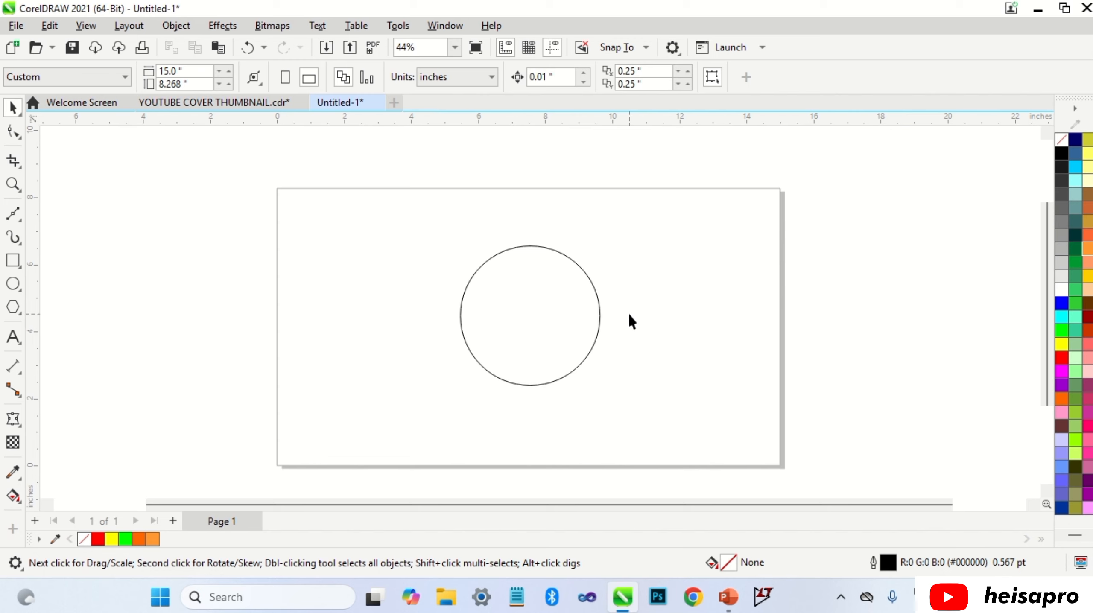
Draw a narrow vertical rectangle about 0.48 × 4.9 in left of the circle and duplicate it rightward into five evenly spaced bars
left_click(13, 261)
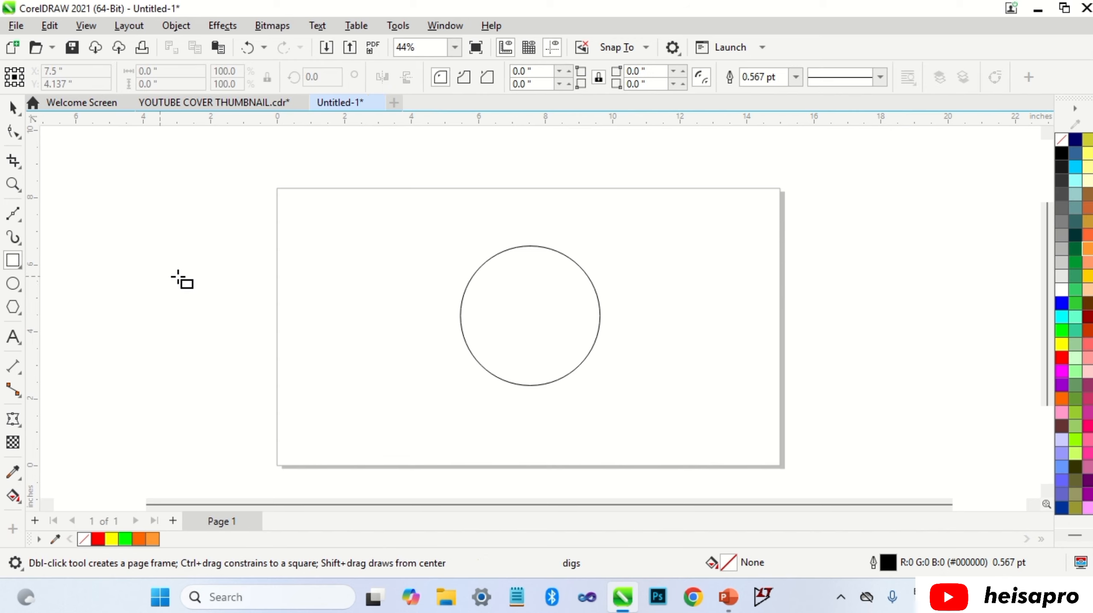
left_click_drag(318, 245, 334, 409)
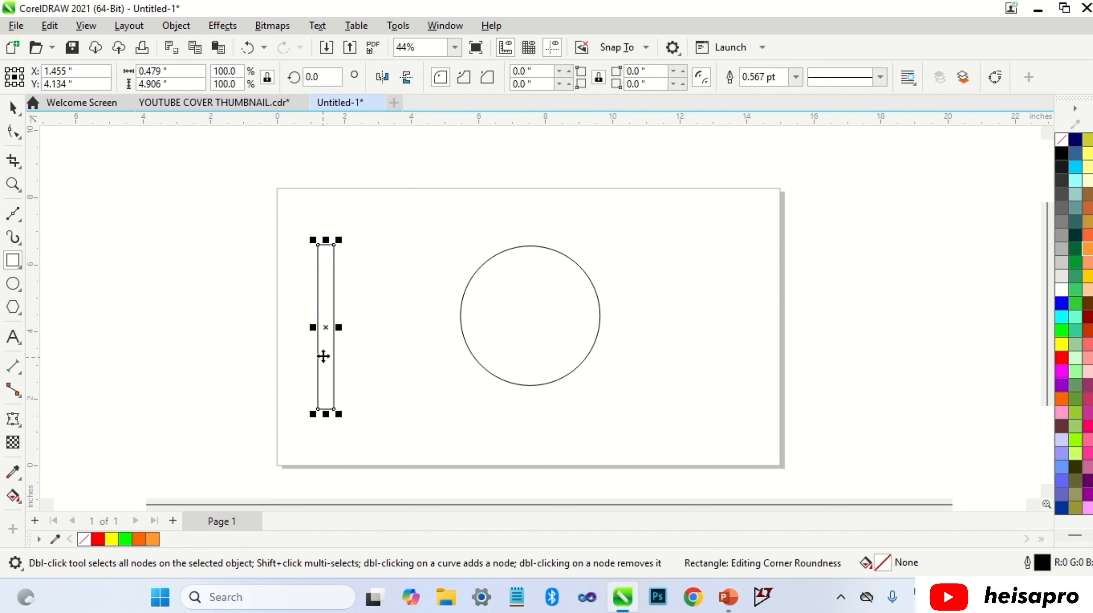
key("space")
left_click_drag(327, 355, 351, 353)
key("ctrl+r")
key("ctrl+r")
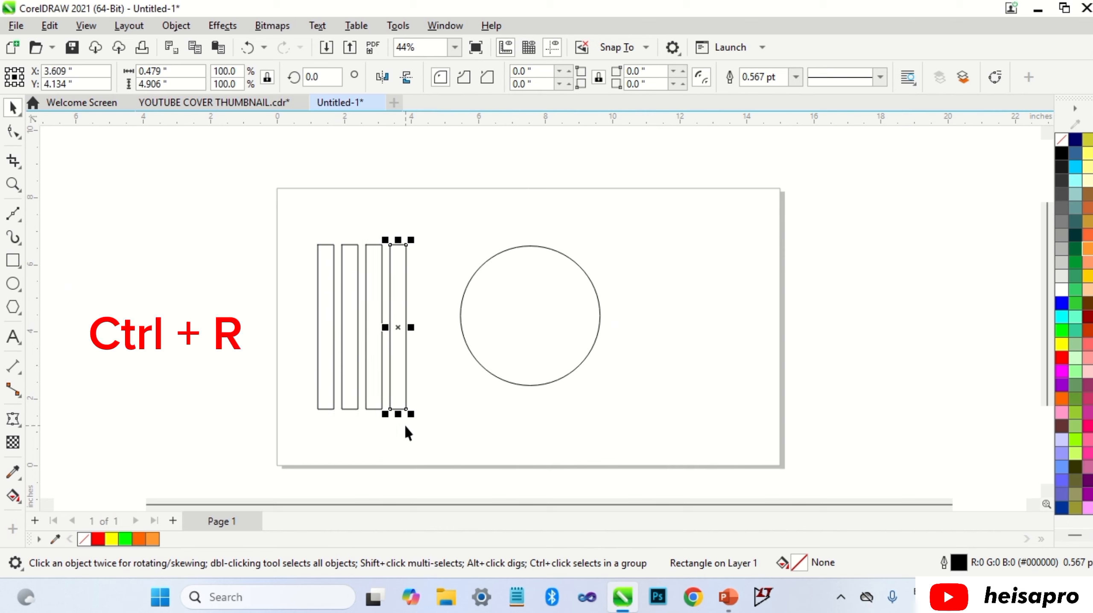
key("ctrl+r")
Fill all five bars with red and remove their outlines
left_click_drag(300, 226, 541, 378)
left_click(1062, 358)
right_click(1062, 140)
Rotate the five red bars about 40° and move them over the circle
left_click(419, 336)
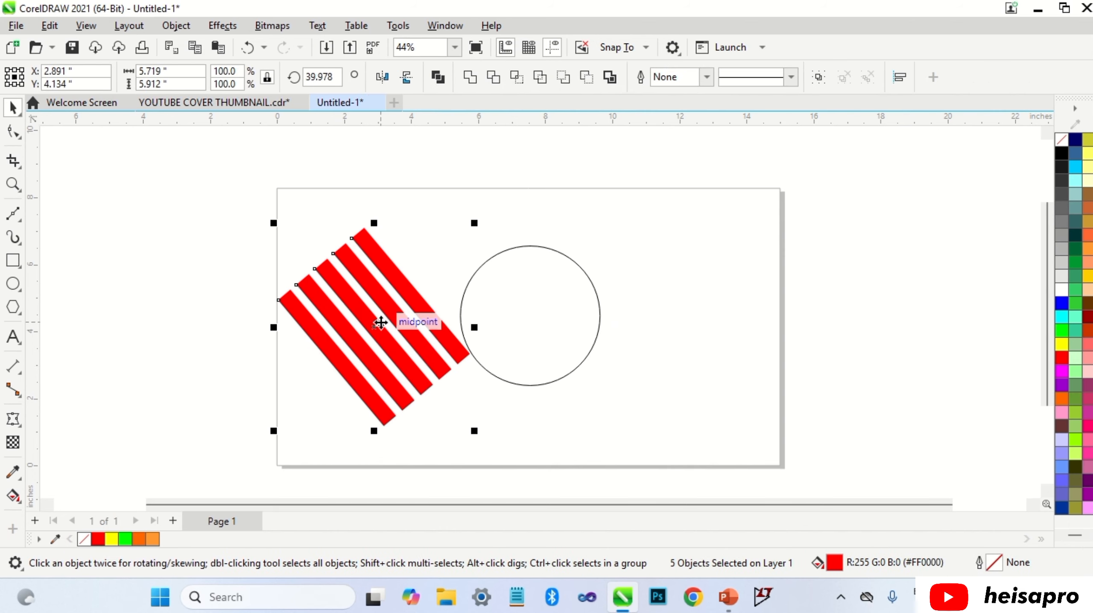
left_click_drag(383, 317, 534, 312)
left_click(686, 293)
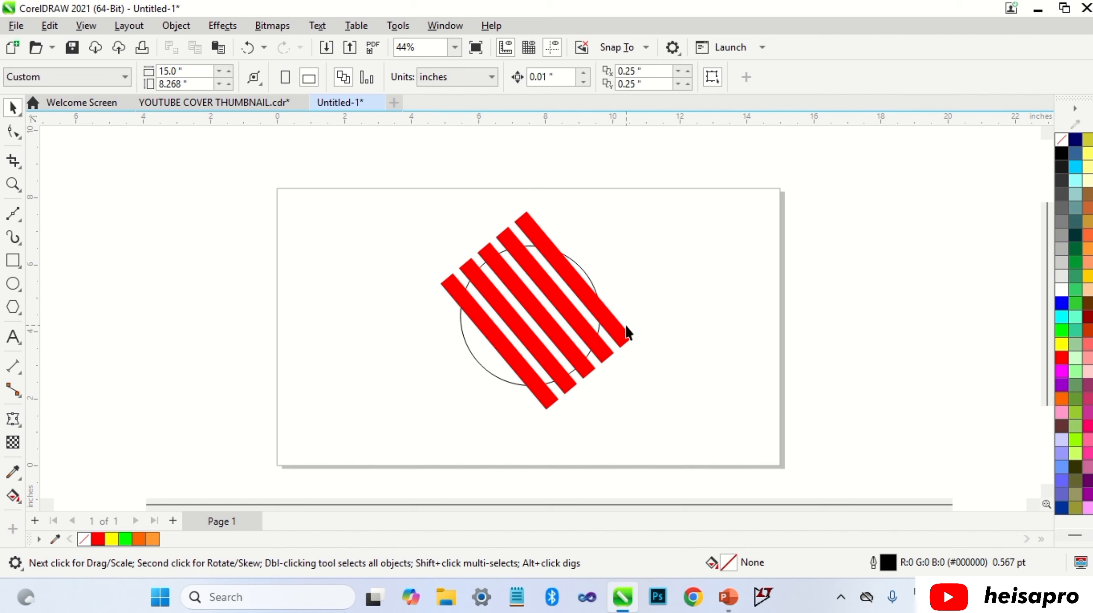
Select all five diagonal red bars and group them
left_click(609, 331)
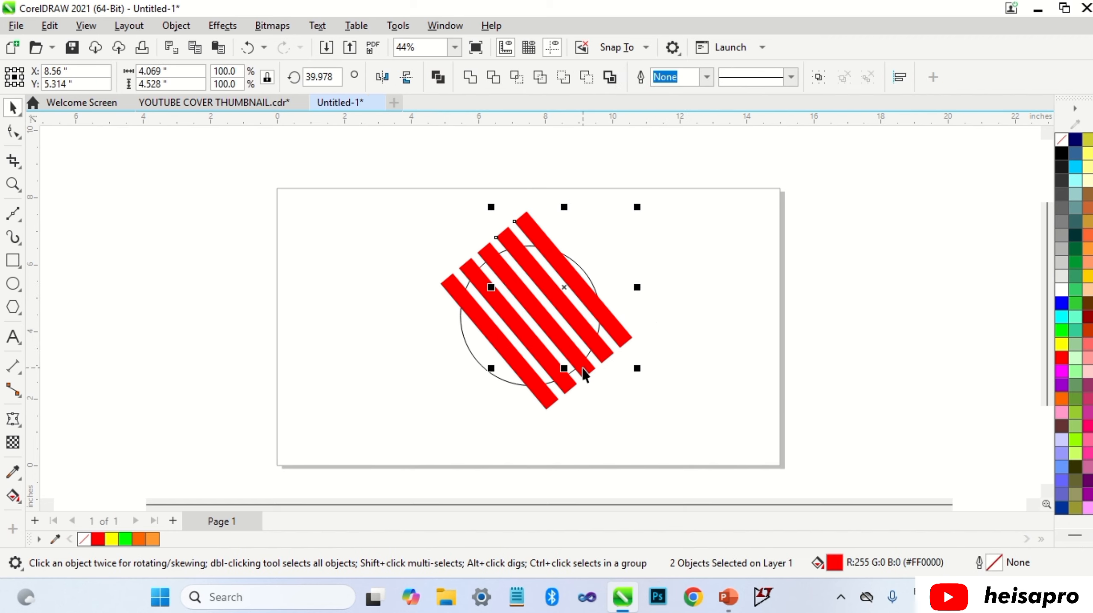
left_click(568, 384, "shift")
left_click(566, 383, "shift")
left_click(560, 386, "shift")
key("ctrl+g")
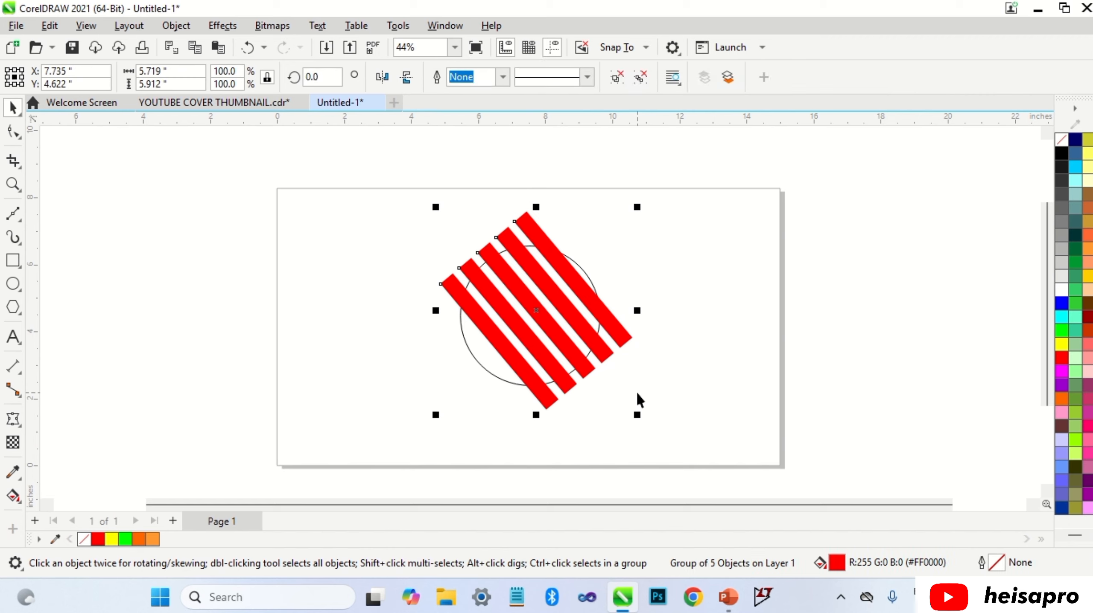
Copy the group of diagonal red bars and PowerClip the original group inside the circle
key("ctrl+c")
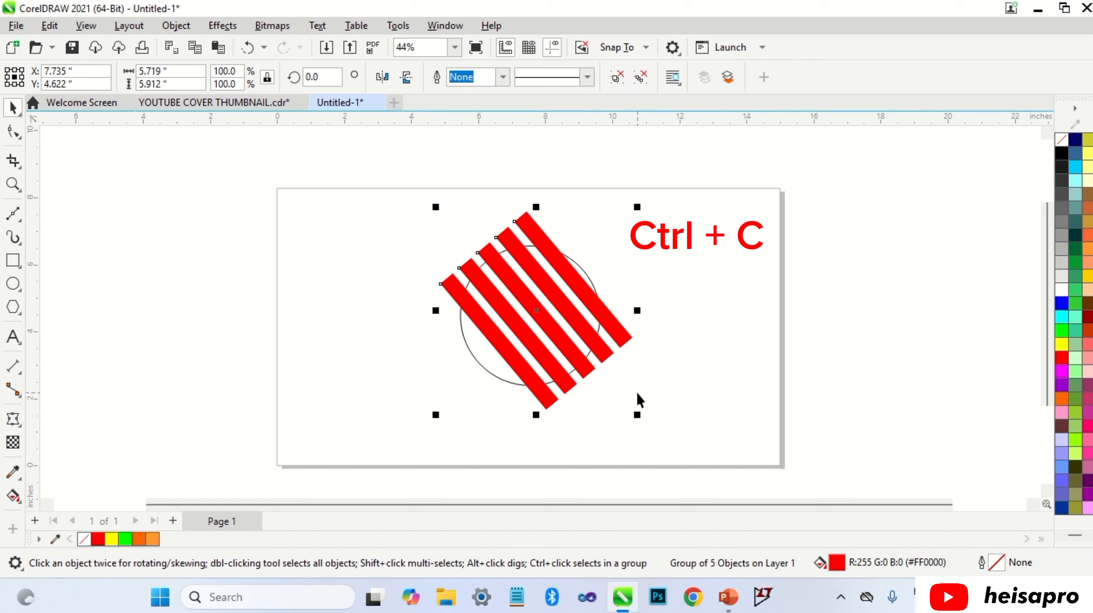
mouse_move(537, 310)
left_mouse_down()
mouse_move(740, 322)
mouse_move(535, 316)
left_mouse_up()
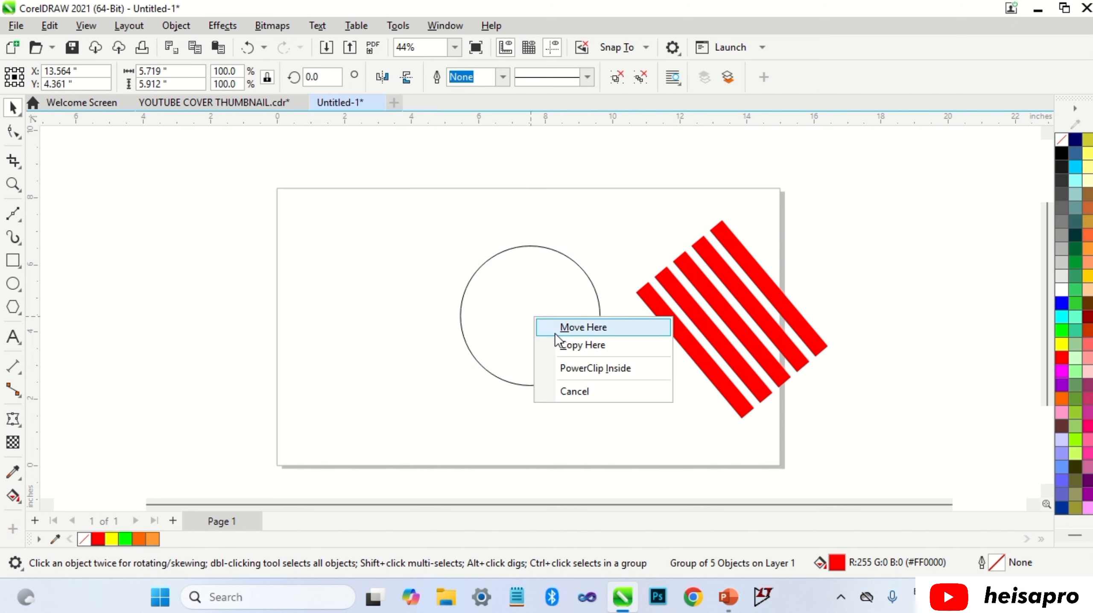
left_click(584, 370)
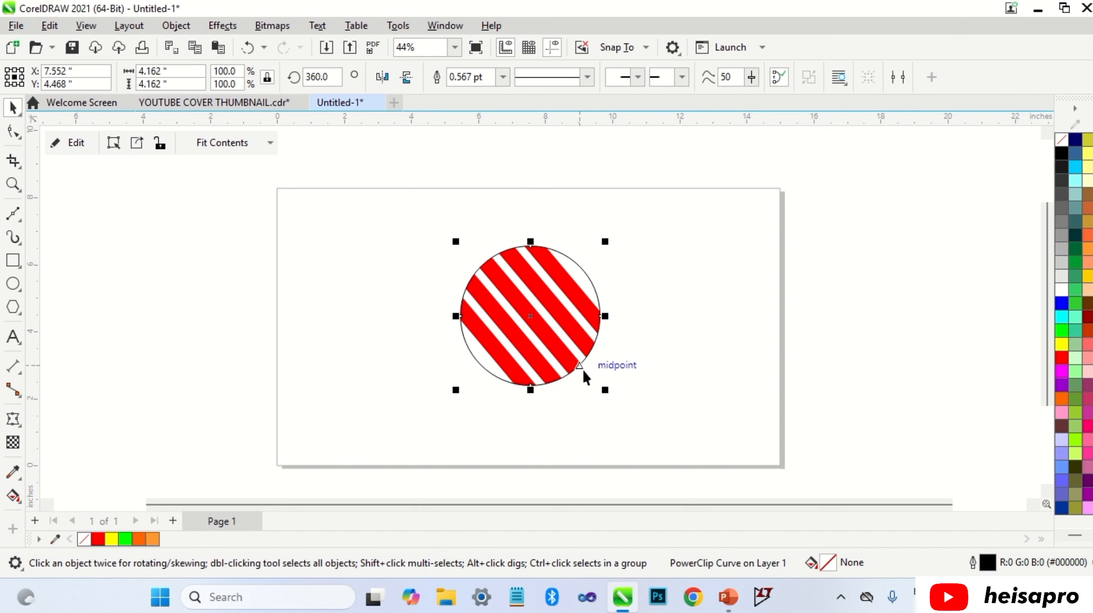
Edit the circle's PowerClip contents, replacing the clipped diagonal bars with the copied group, and finish editing
left_click(78, 145)
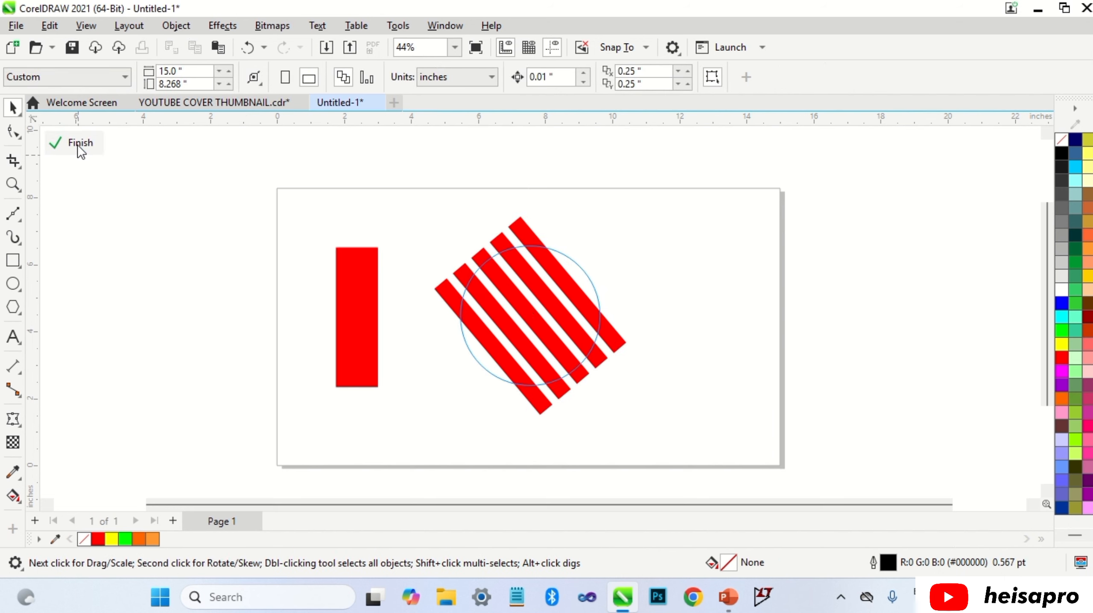
left_click(486, 310)
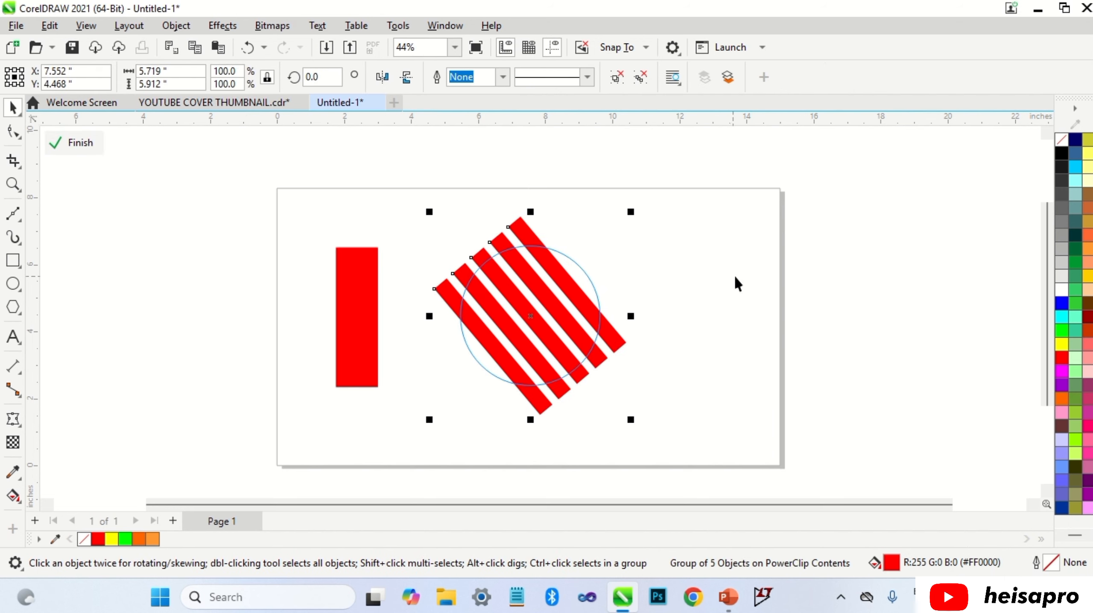
key("Delete")
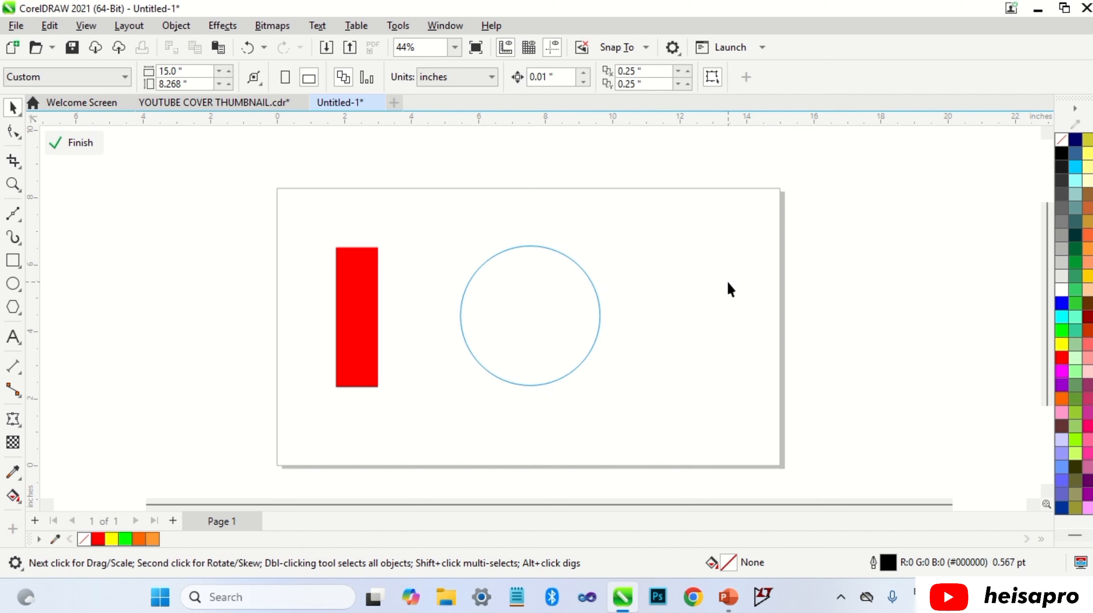
key("ctrl+v")
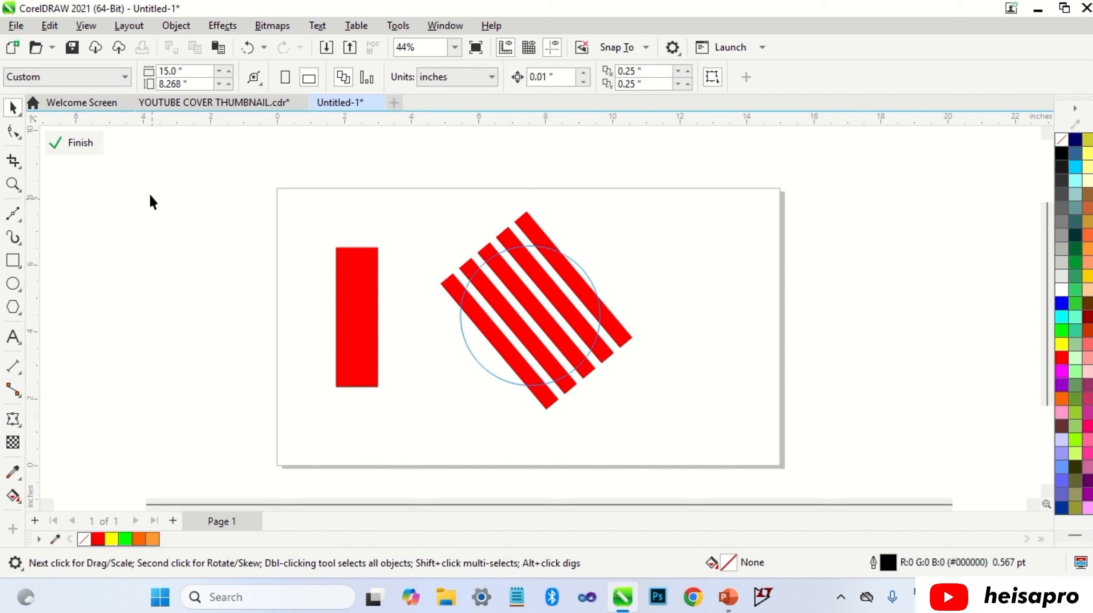
left_click(80, 143)
left_click(671, 272)
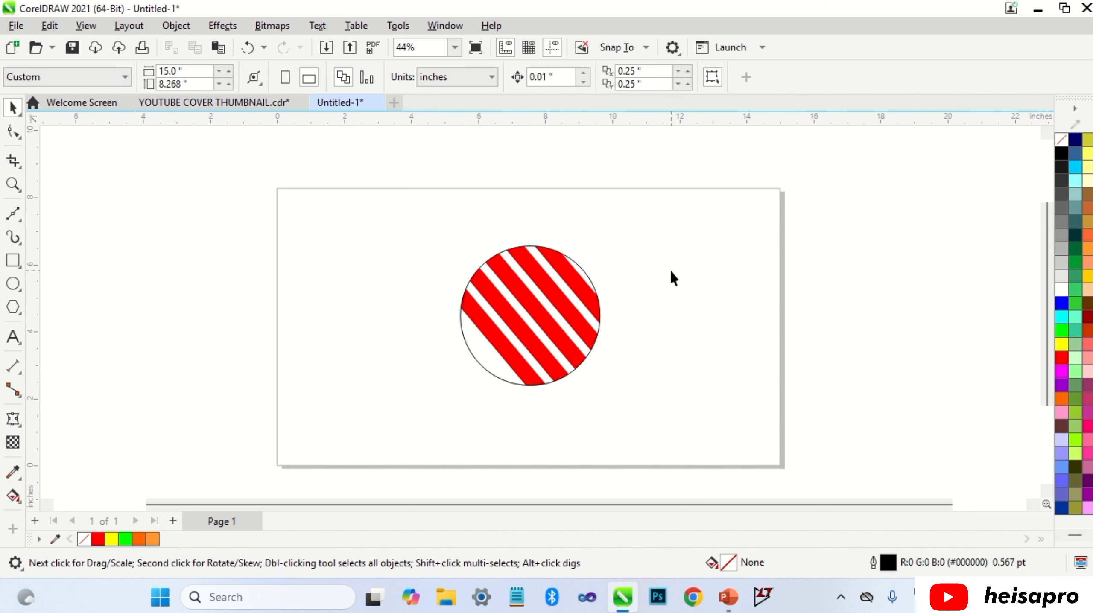
Cut the upright red rectangle out of the circle's PowerClip contents, finish editing, and paste it onto the page
left_click(575, 308)
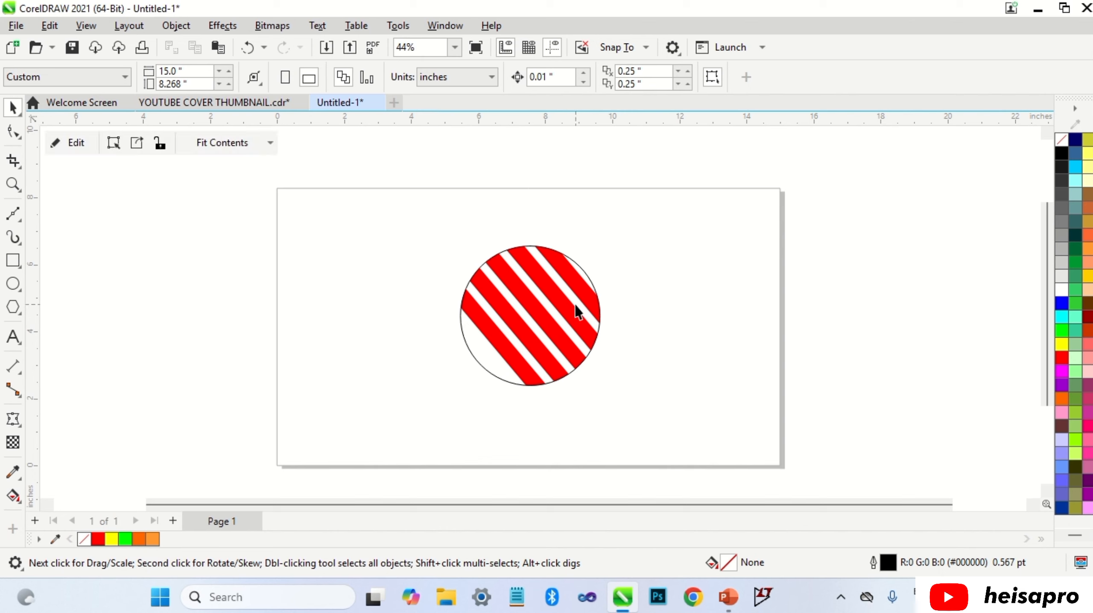
left_click(69, 149)
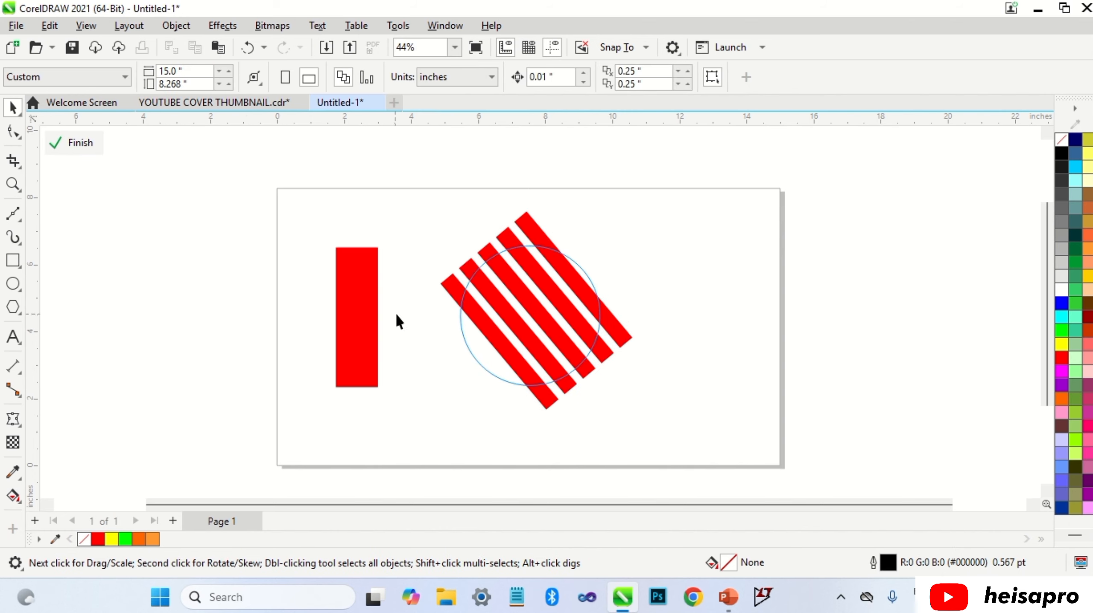
left_click(362, 296)
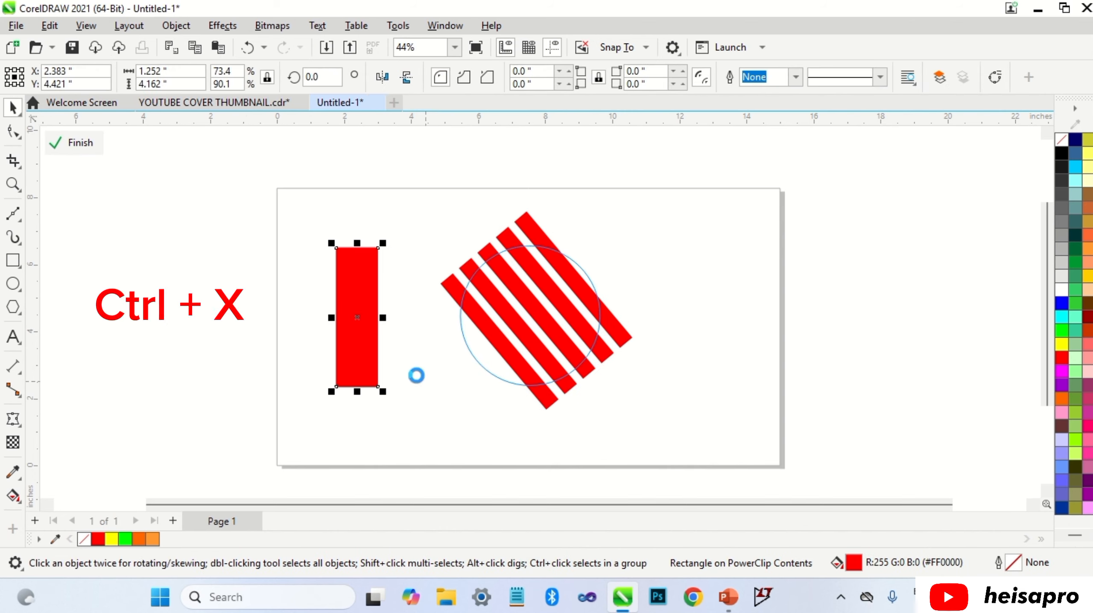
key("ctrl+x")
left_click(74, 148)
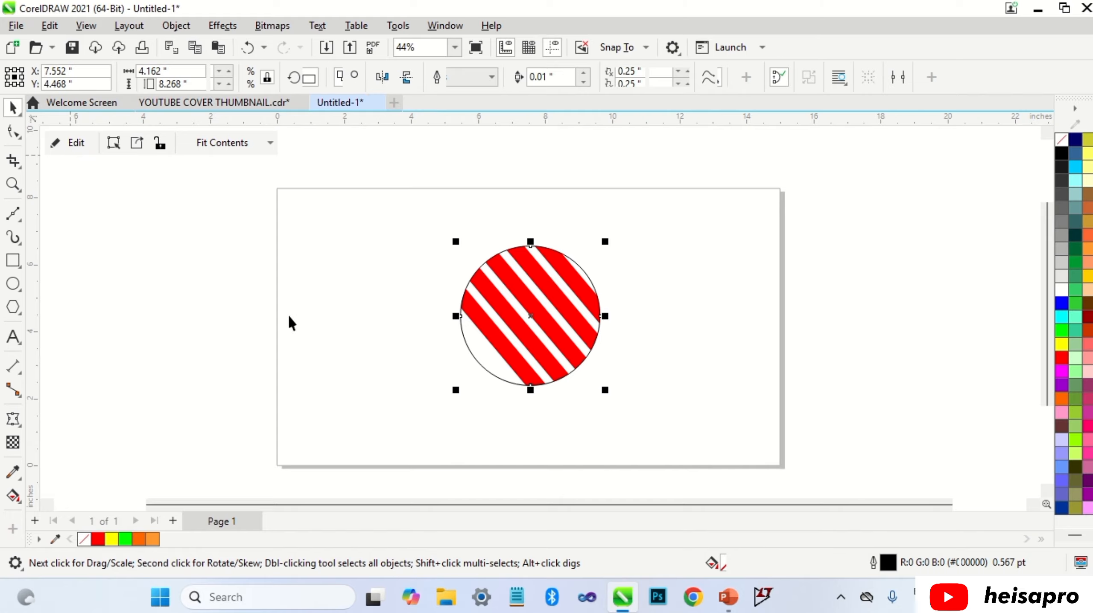
left_click(327, 347)
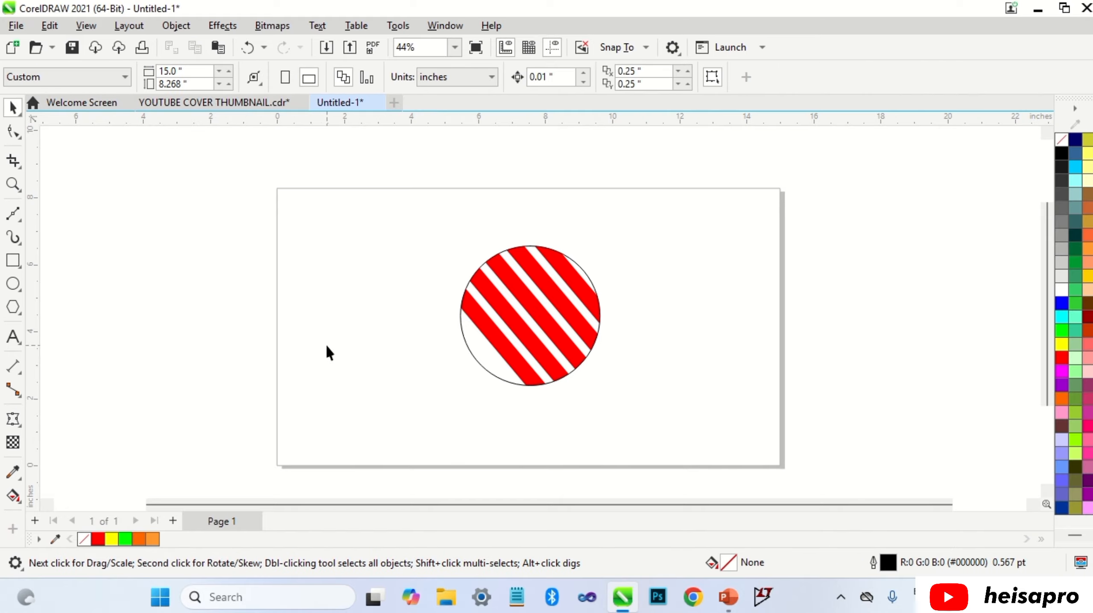
key("ctrl+v")
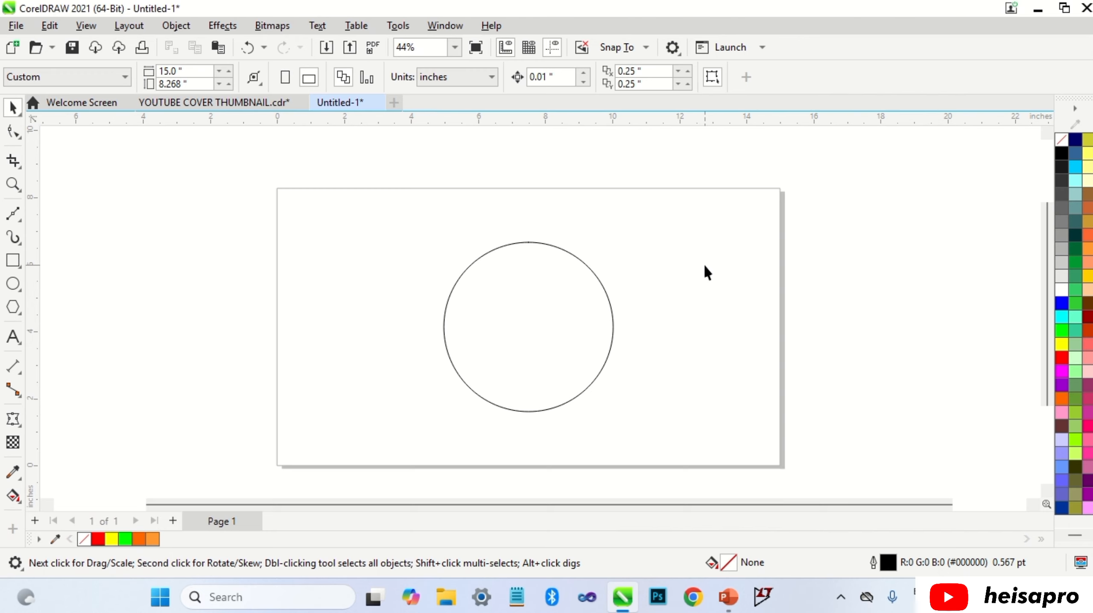
Import FB_IMG_1730128107312.jpg beside the empty circle at about 4.02 × 5.72 in and PowerClip it inside the circle
right_click(675, 280)
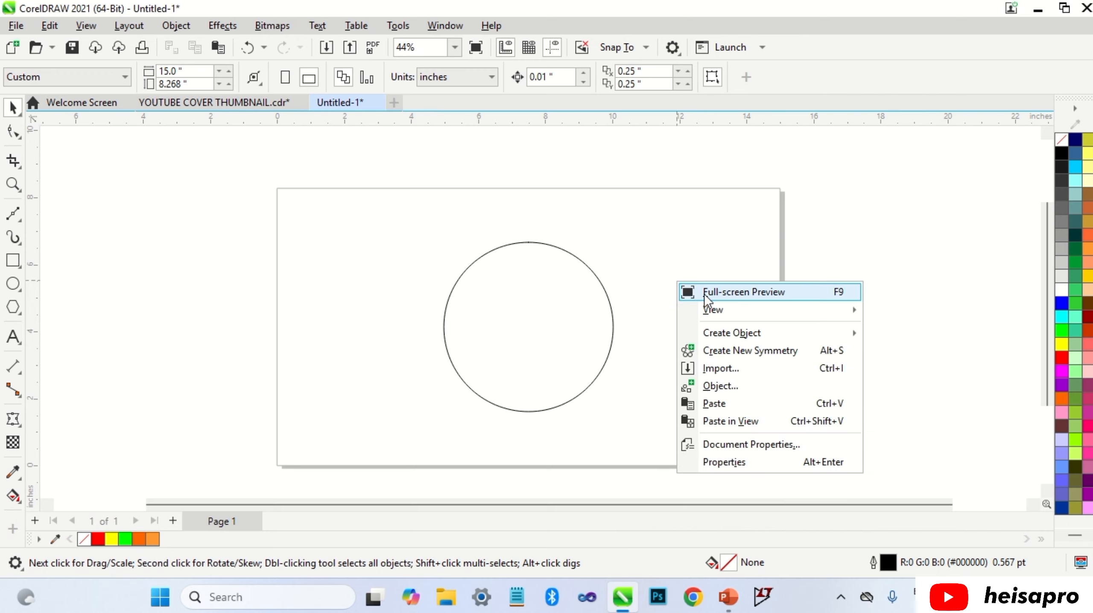
left_click(736, 375)
double_click(475, 272)
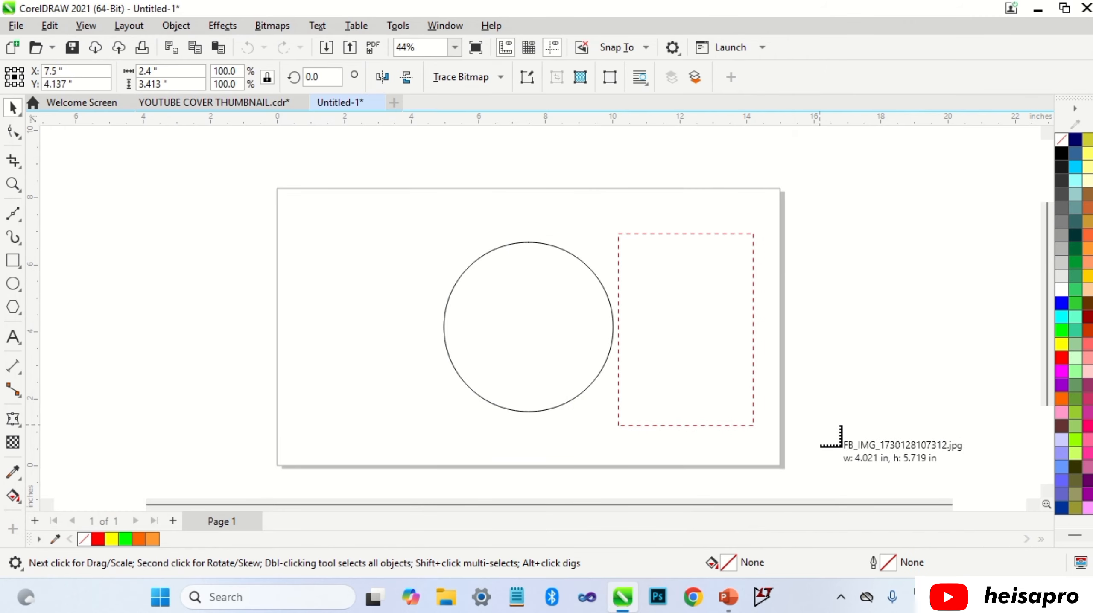
left_click(712, 339)
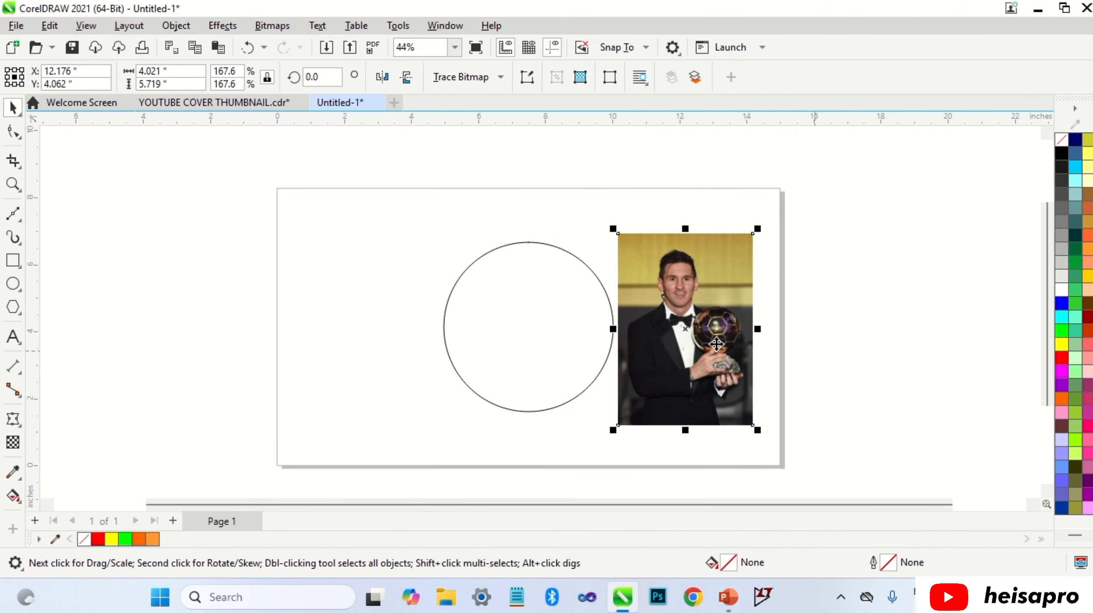
left_click_drag(703, 314, 549, 306)
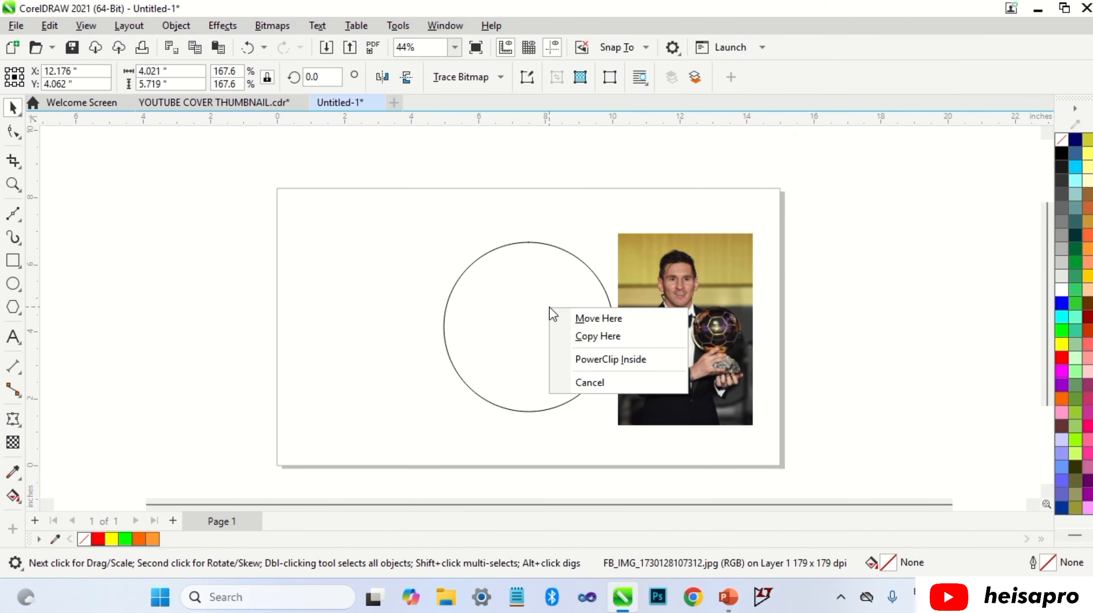
left_click(595, 363)
Edit the PowerClip contents, enlarging the photo to about 5.33 × 7.59 in and positioning it to cover the circle, and finish editing
left_click(73, 143)
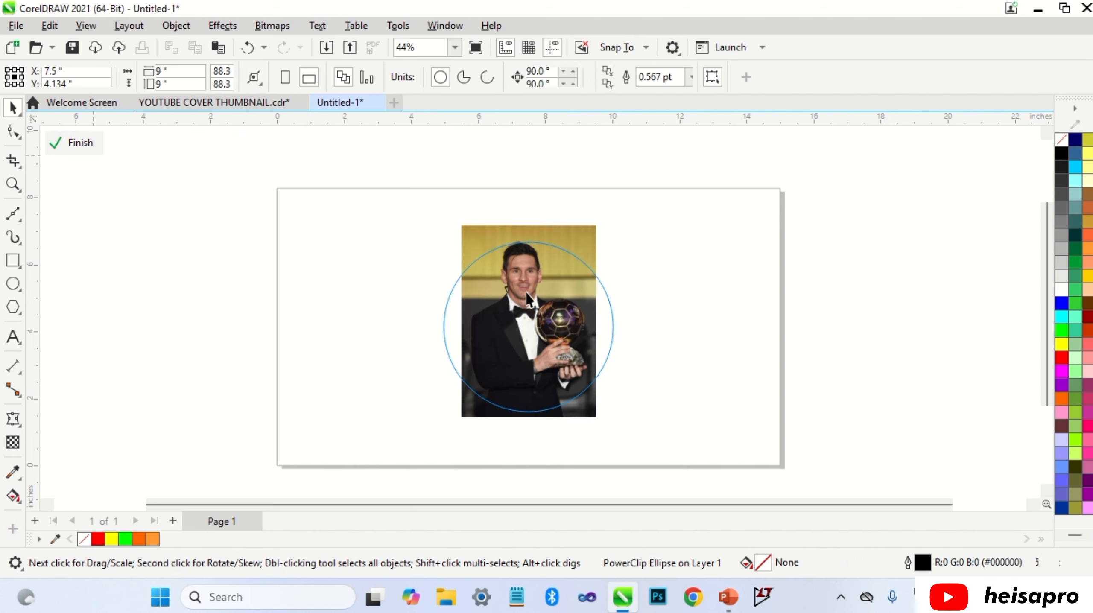
left_click_drag(607, 427, 635, 461)
left_click_drag(553, 309, 553, 331)
left_click_drag(631, 207, 597, 243)
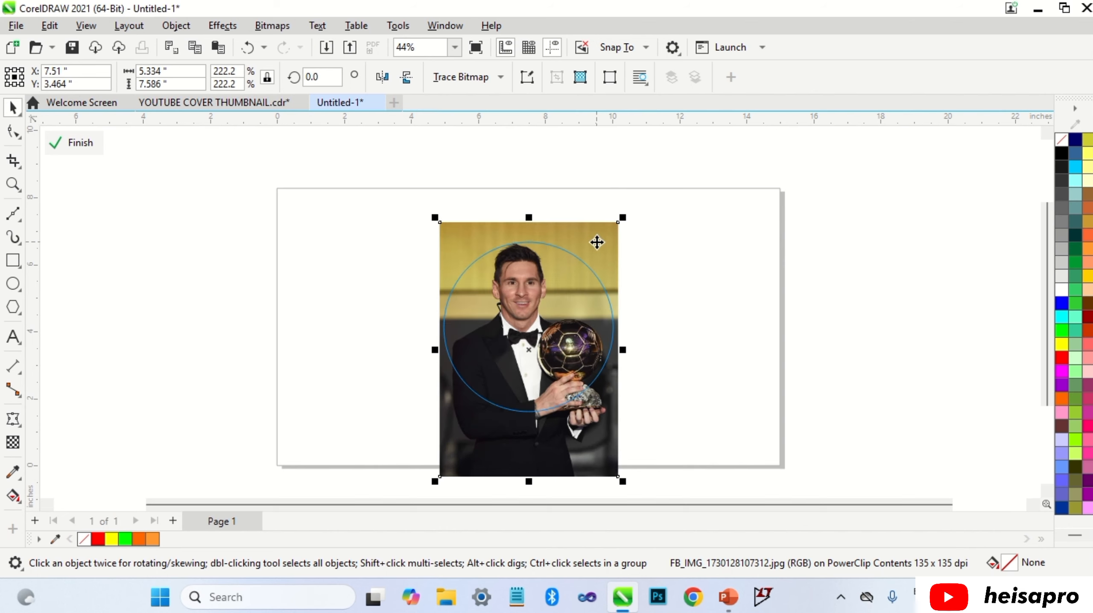
left_click(649, 246)
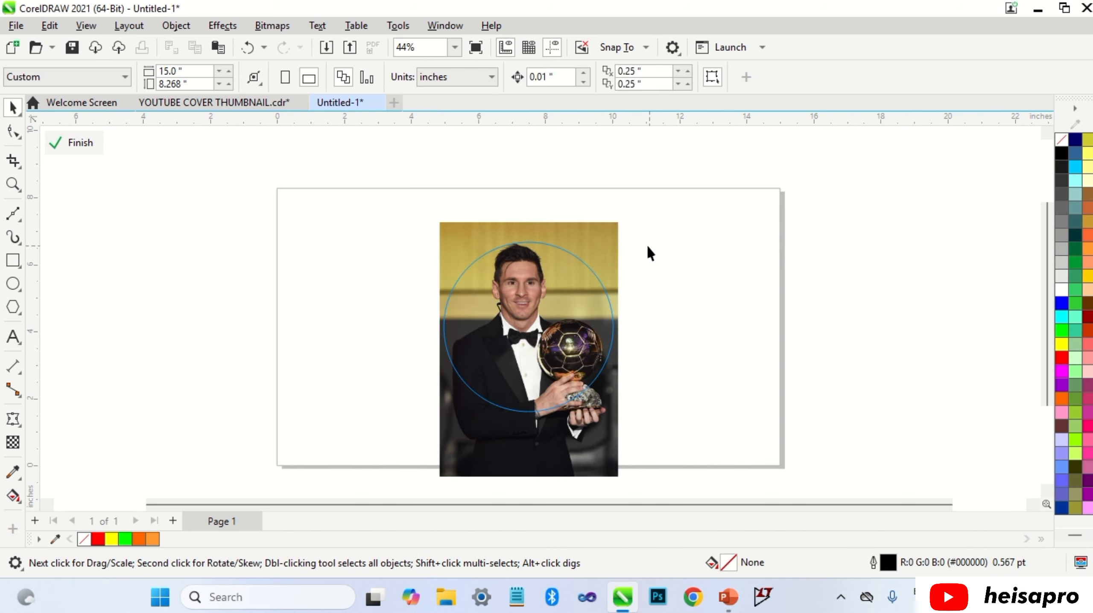
left_click(82, 146)
left_click(669, 288)
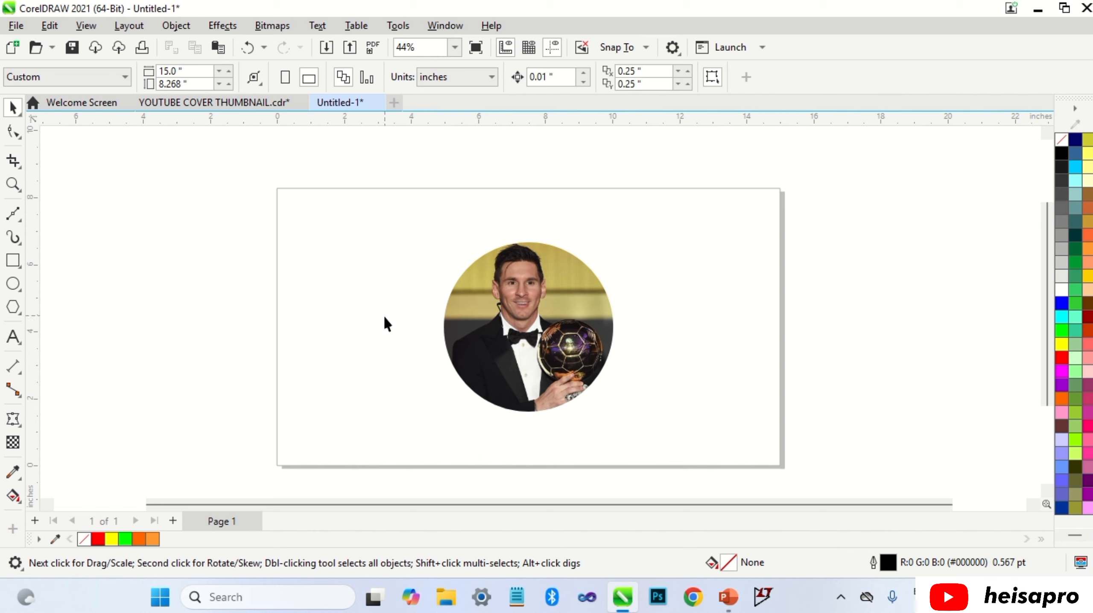
Draw a circle about 2.3 in wide over the clipped photo and align its centre with the photo circle both ways
left_click(13, 284)
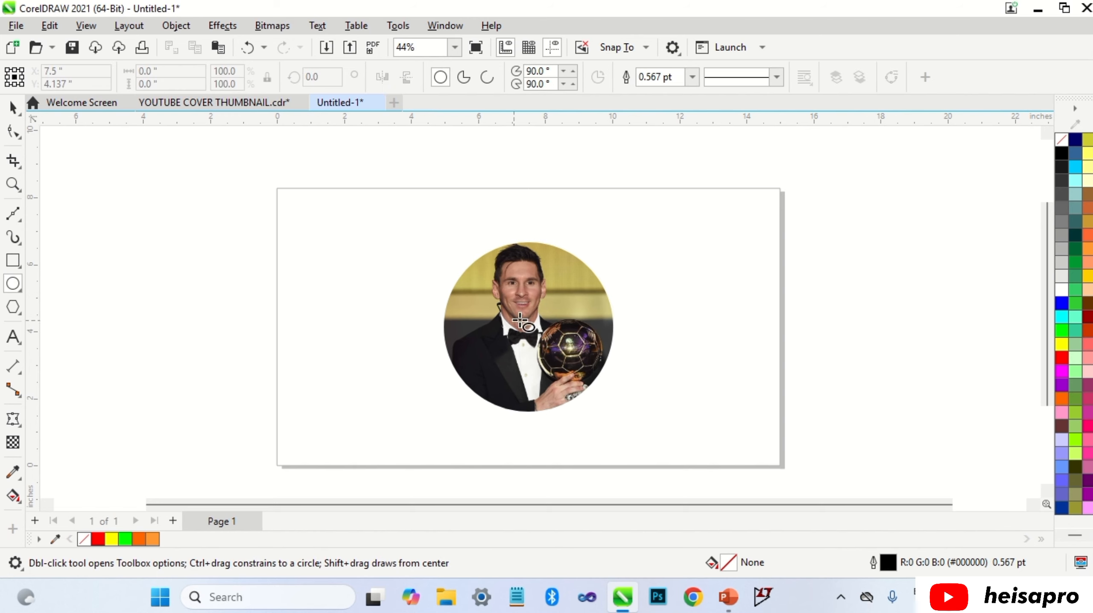
left_click_drag(496, 279, 581, 365)
key("space")
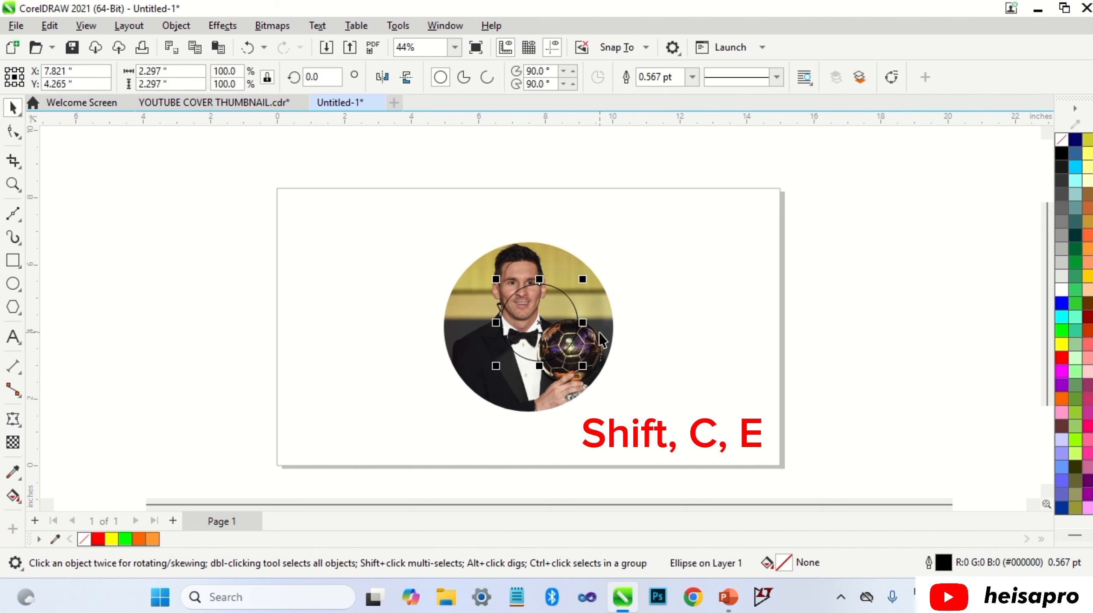
left_click(599, 333, "shift")
key("c")
key("e")
left_click(661, 313)
Enlarge the new circle from its centre to about 5.57 in and send it behind the clipped photo
left_click(561, 313)
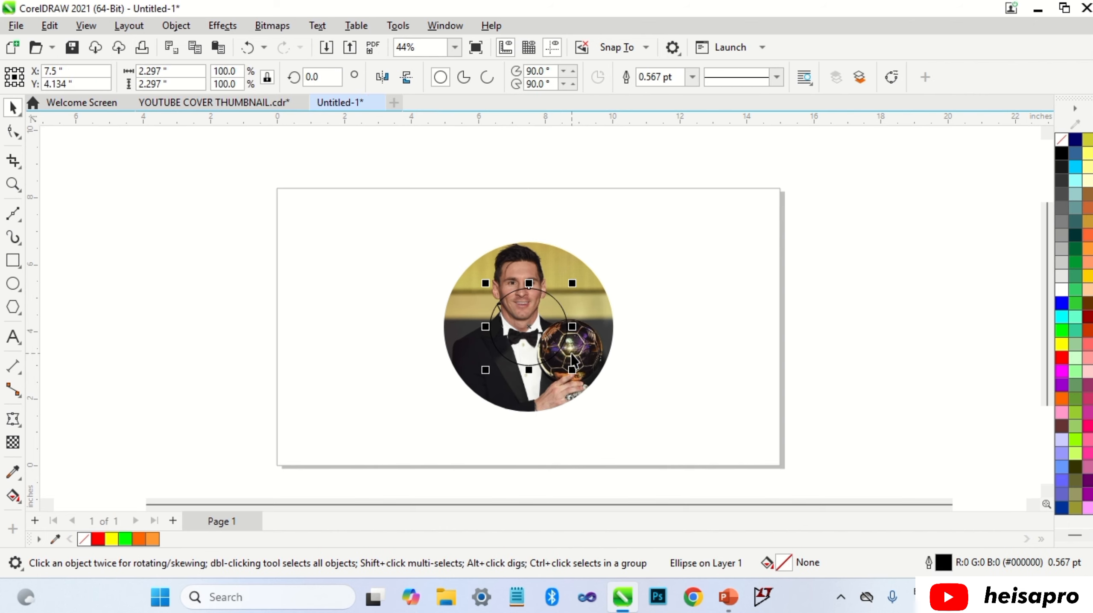
left_click_drag(568, 366, 627, 445)
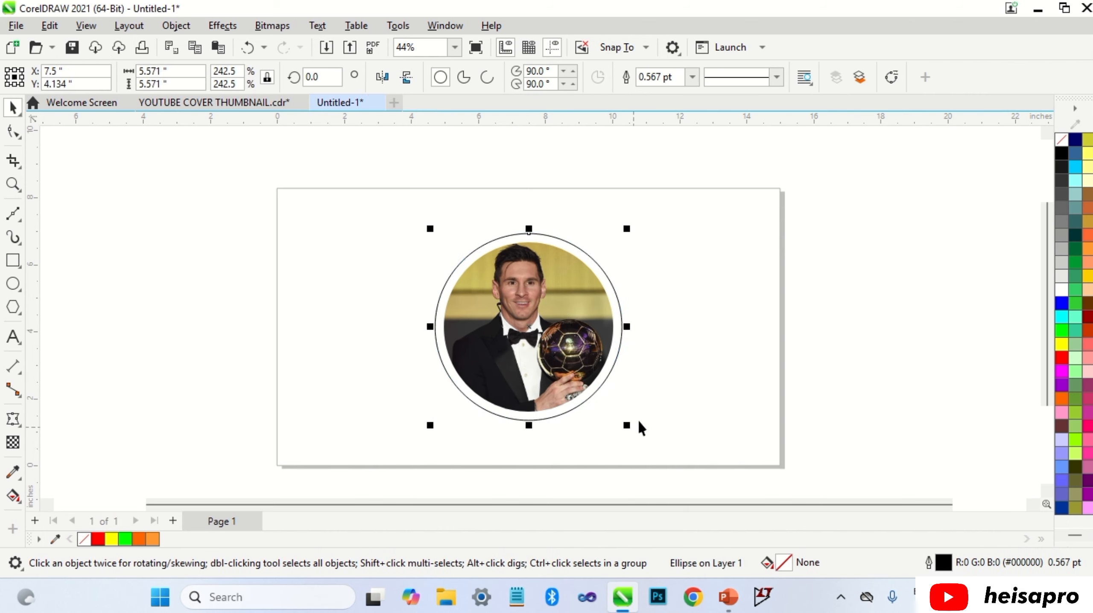
key("shift+Page_Down")
Apply a linear fountain fill of gold, pale yellow and gold to the outer circle, with the gradient tilted slightly upward
left_click(13, 496)
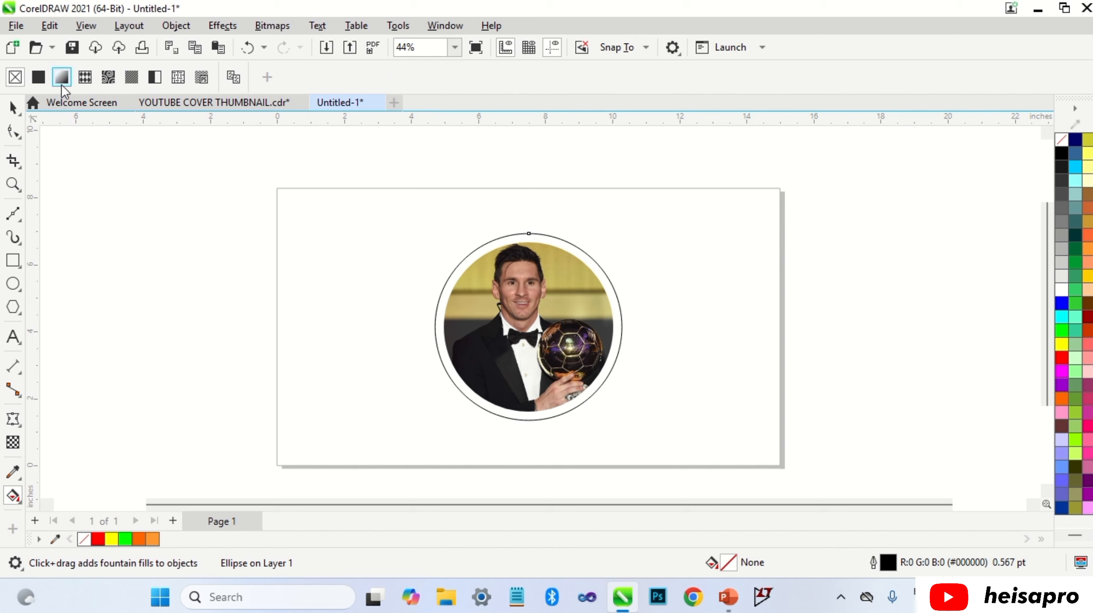
left_click(62, 85)
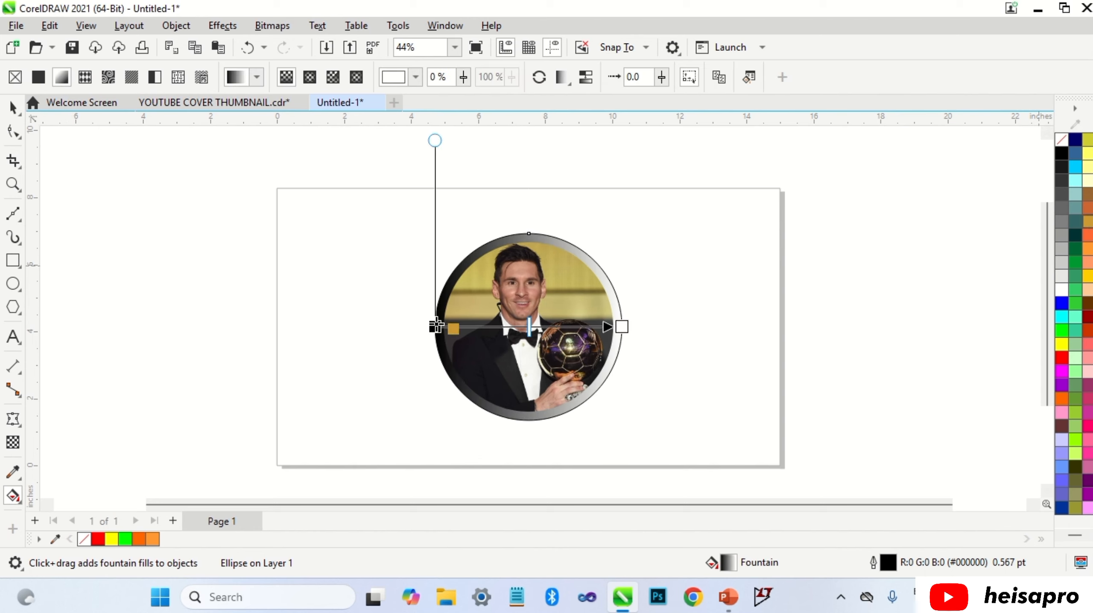
left_click_drag(437, 324, 435, 325)
left_click_drag(1086, 166, 532, 326)
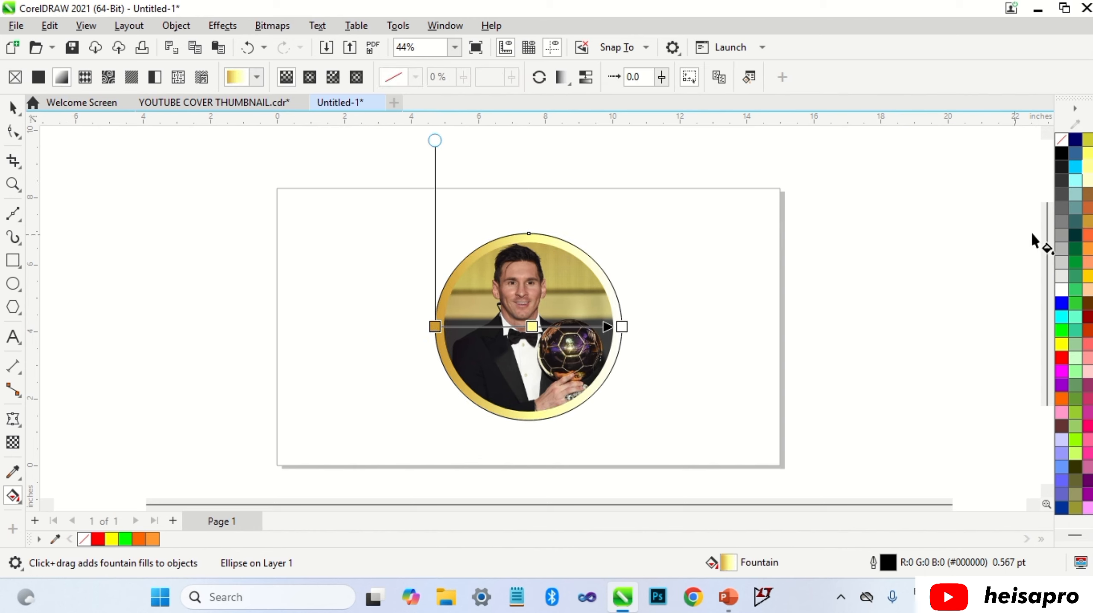
left_click_drag(1087, 222, 630, 296)
left_click_drag(435, 326, 442, 361)
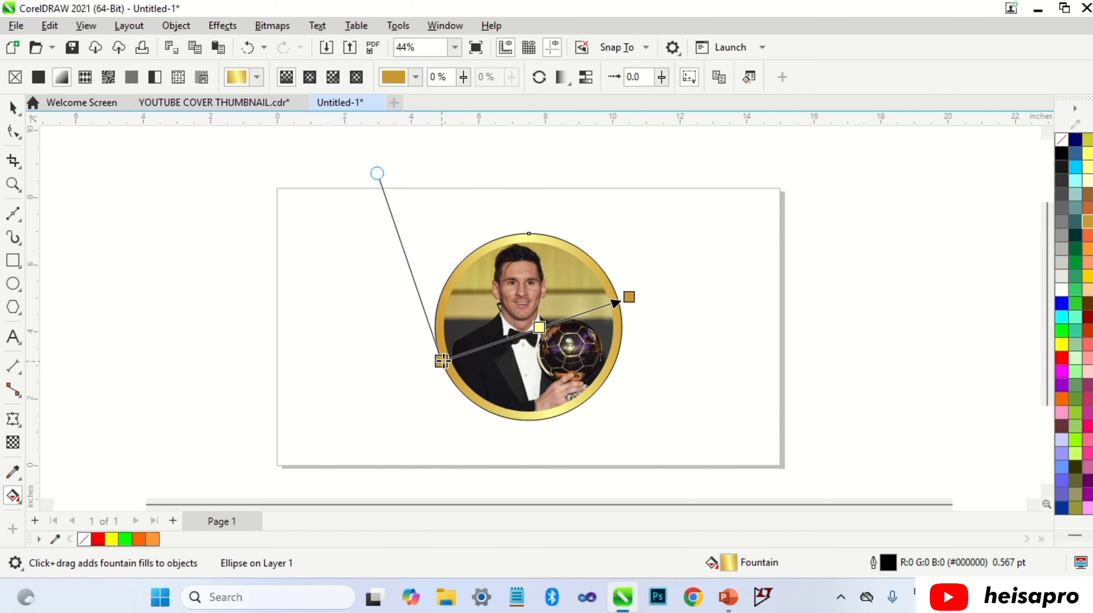
key("space")
left_click(718, 247)
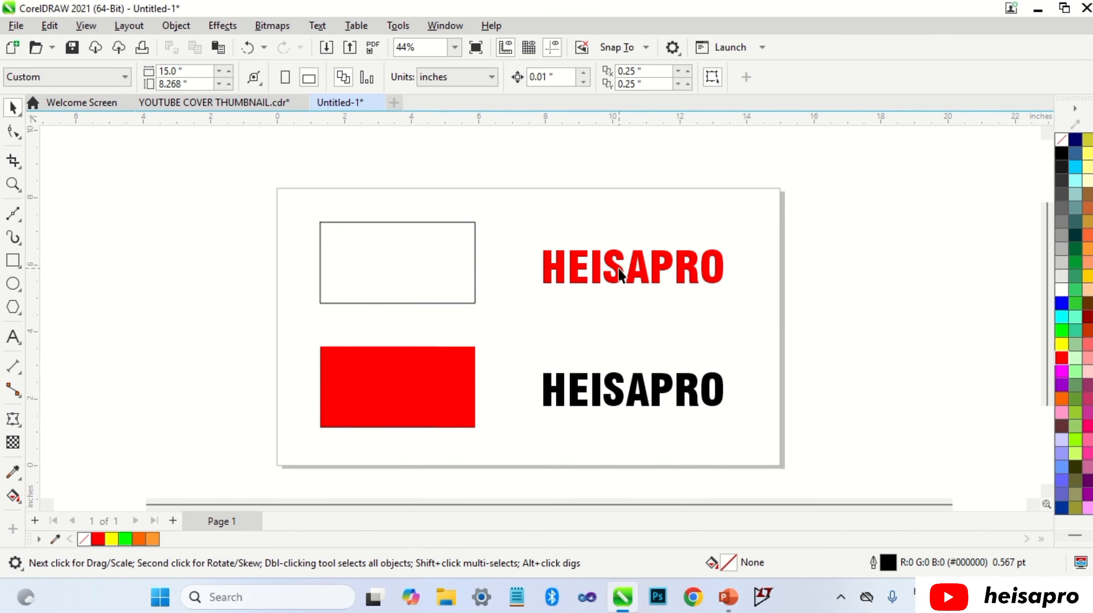
PowerClip the red HEISAPRO text inside the unfilled outlined rectangle
left_click(621, 274)
left_click_drag(620, 274, 435, 280)
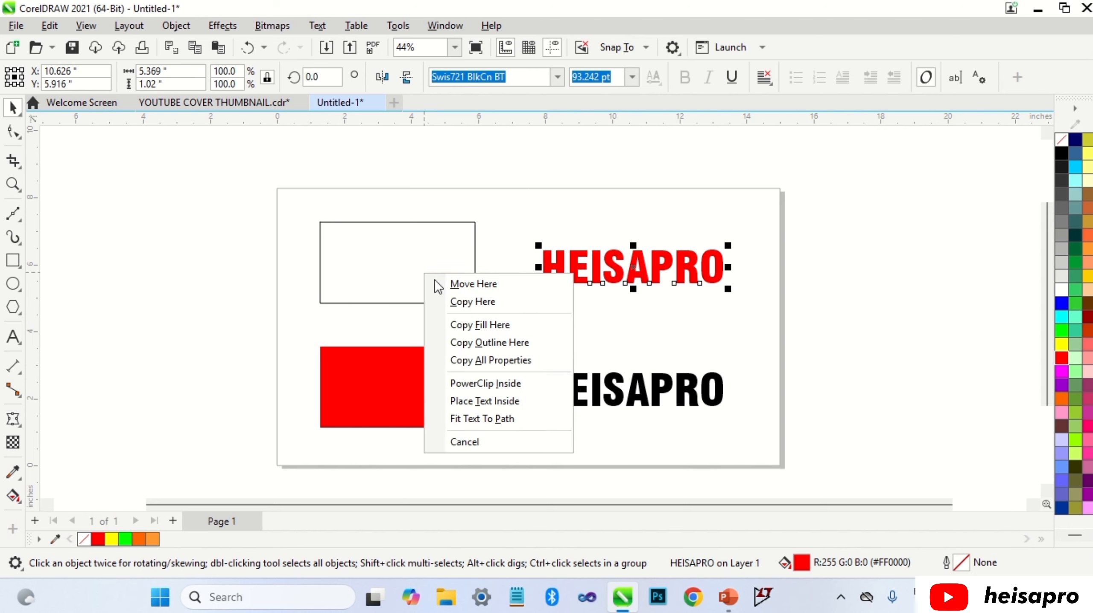
left_click(513, 383)
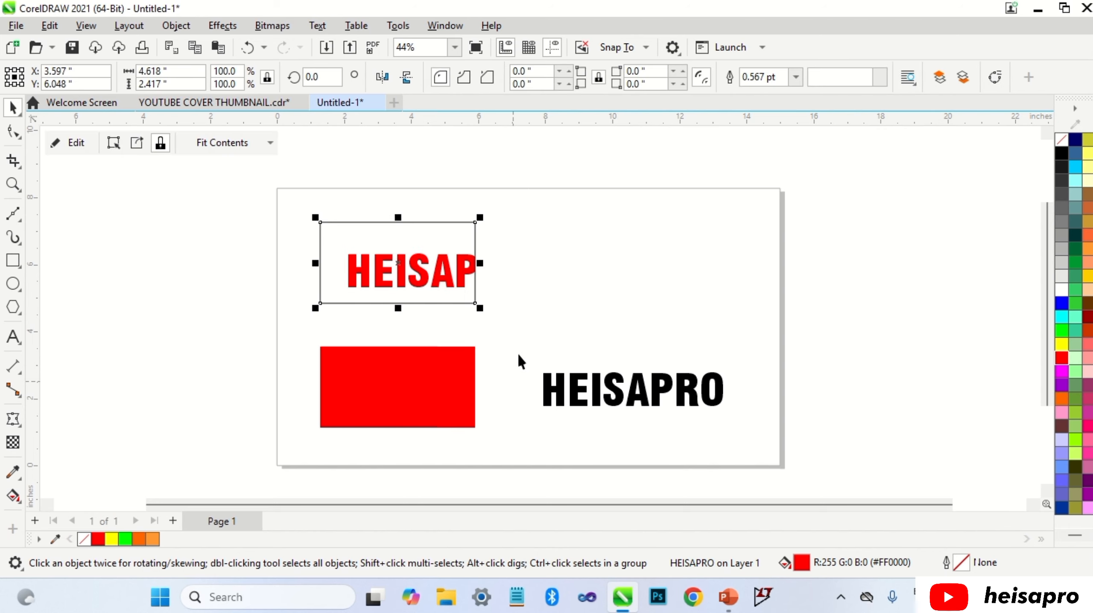
PowerClip the red filled rectangle inside the black HEISAPRO text
left_click(459, 386)
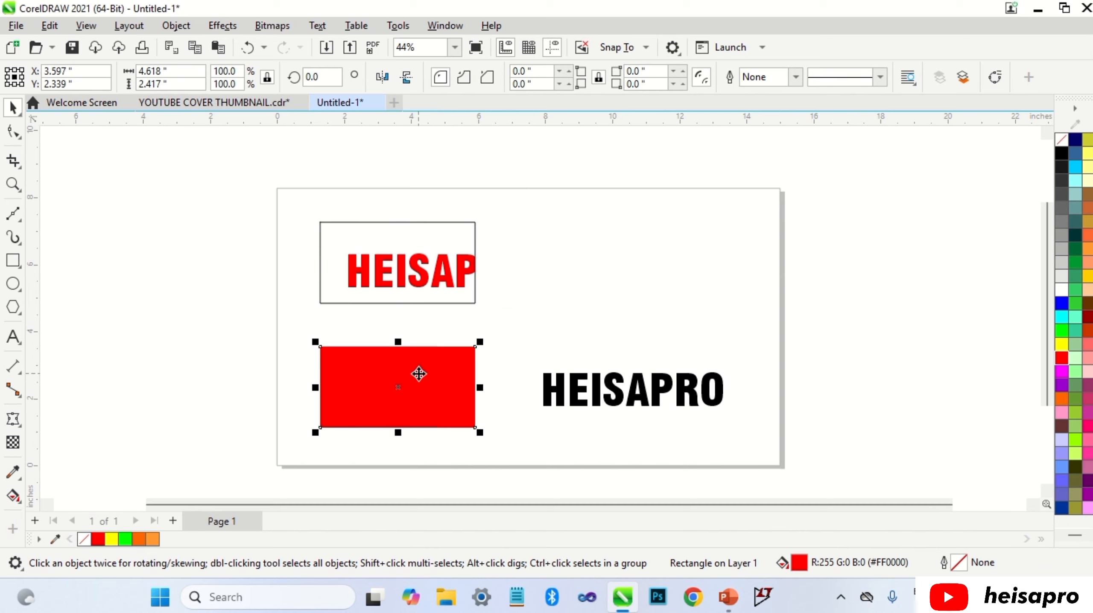
left_click_drag(418, 374, 561, 381)
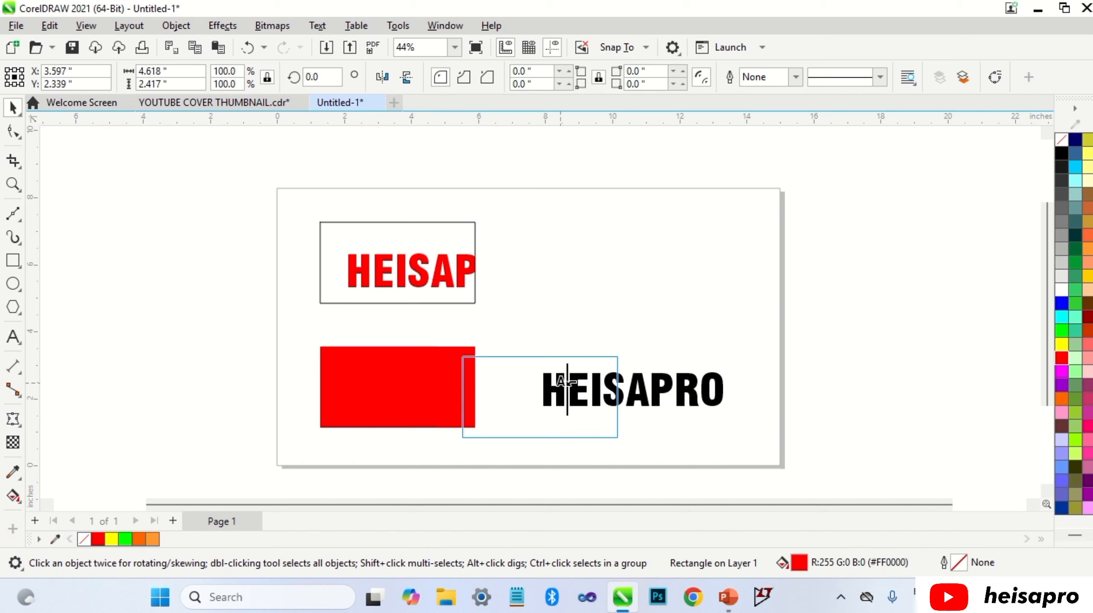
left_click_drag(561, 382, 561, 384)
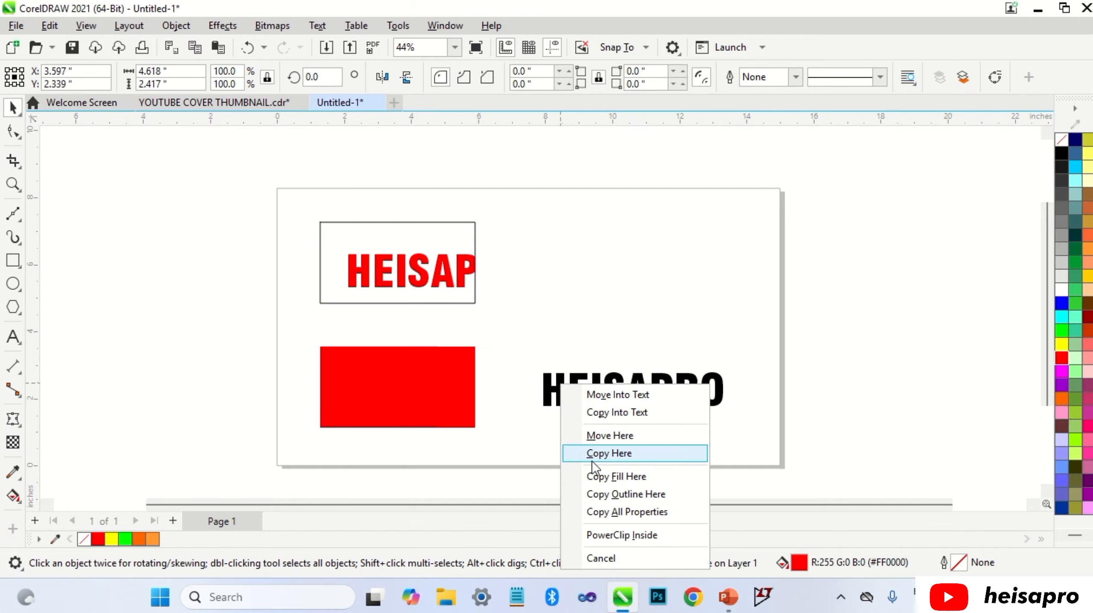
left_click(615, 535)
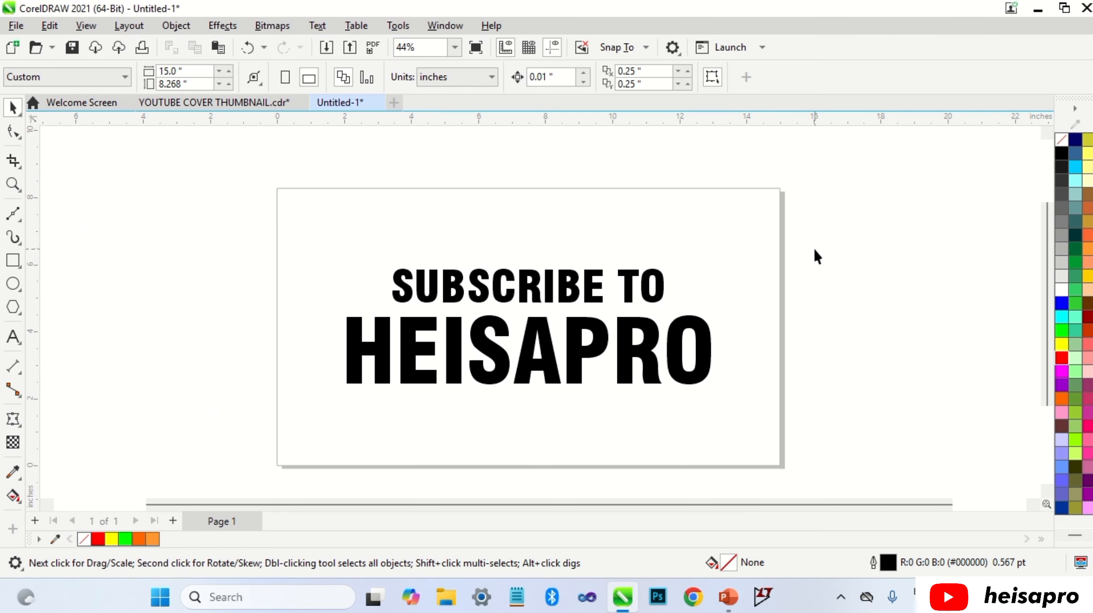
Import smooth-golden-textured-material.jpg at about 9.8 in wide and PowerClip it inside the black SUBSCRIBE TO HEISAPRO text
right_click(815, 250)
left_click(855, 337)
left_click(686, 386)
double_click(658, 384)
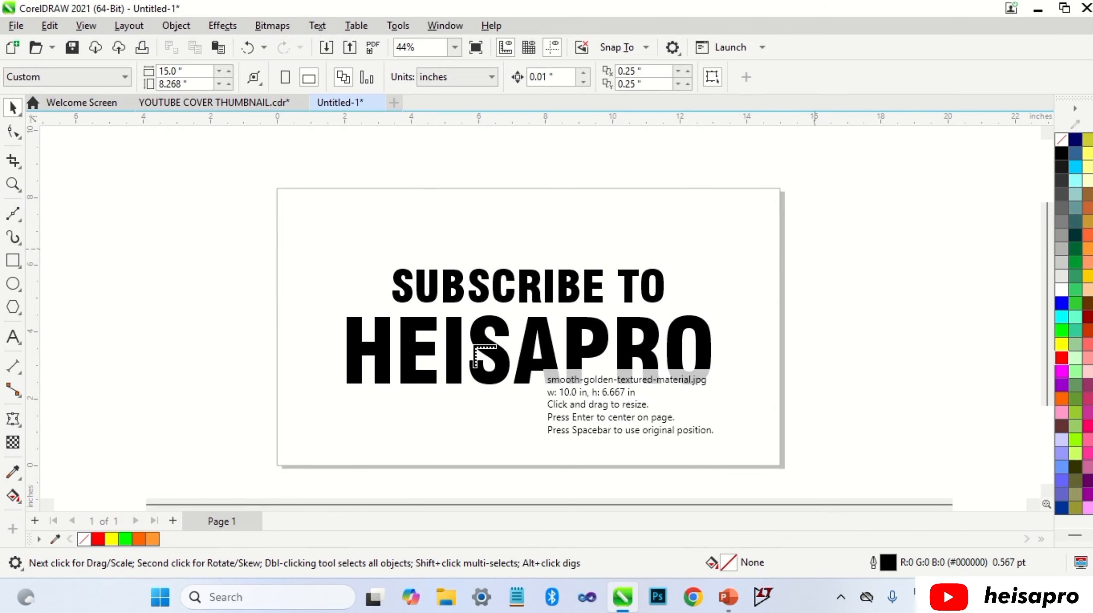
left_click_drag(730, 430, 824, 464)
left_click_drag(551, 347, 497, 348)
left_click(575, 436)
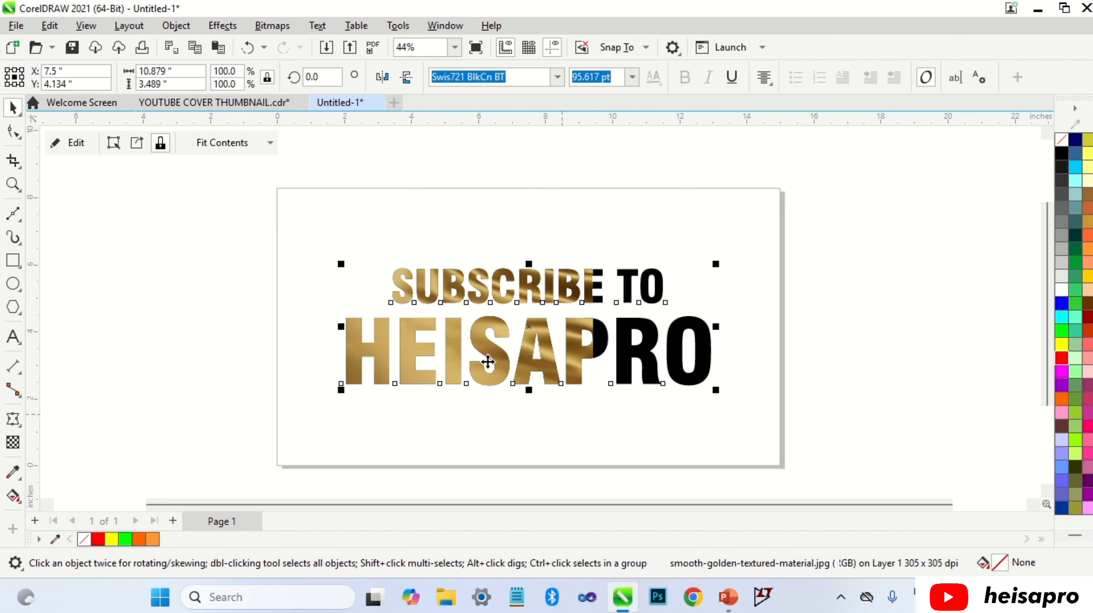
Edit the text's PowerClip contents, enlarging the golden image to about 11.5 in wide and repositioning it to cover all the lettering
left_click(76, 143)
left_click_drag(434, 399, 499, 409)
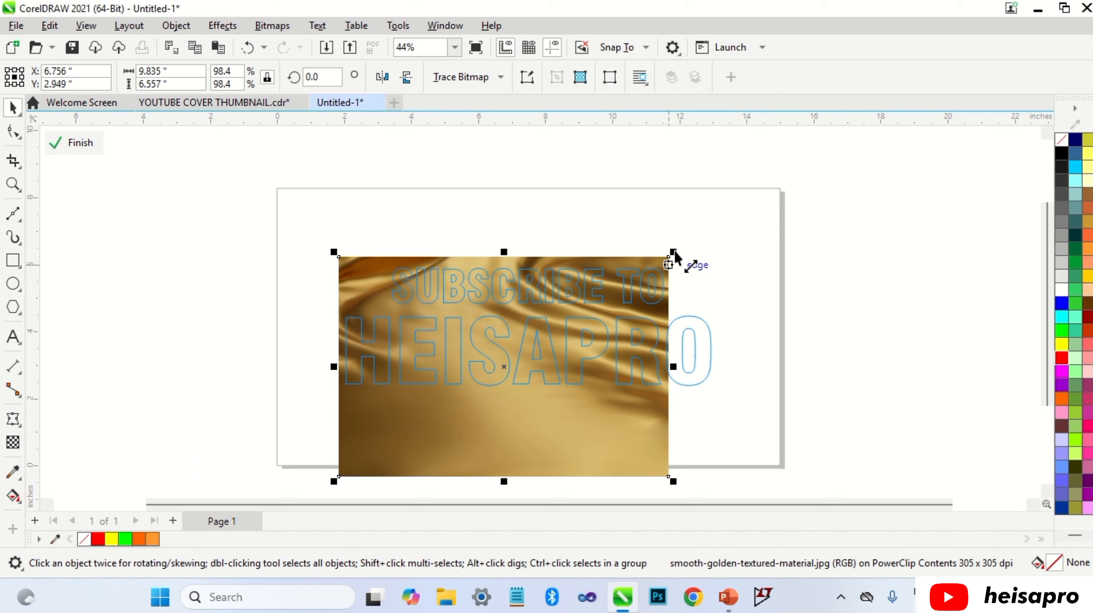
left_click_drag(674, 253, 767, 222)
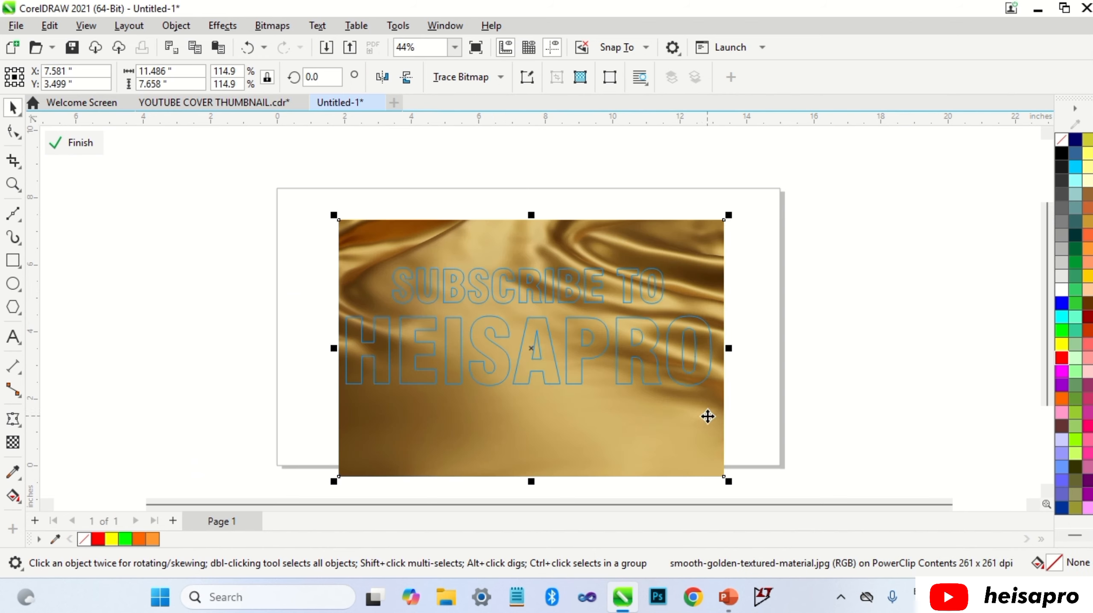
left_click_drag(707, 414, 703, 437)
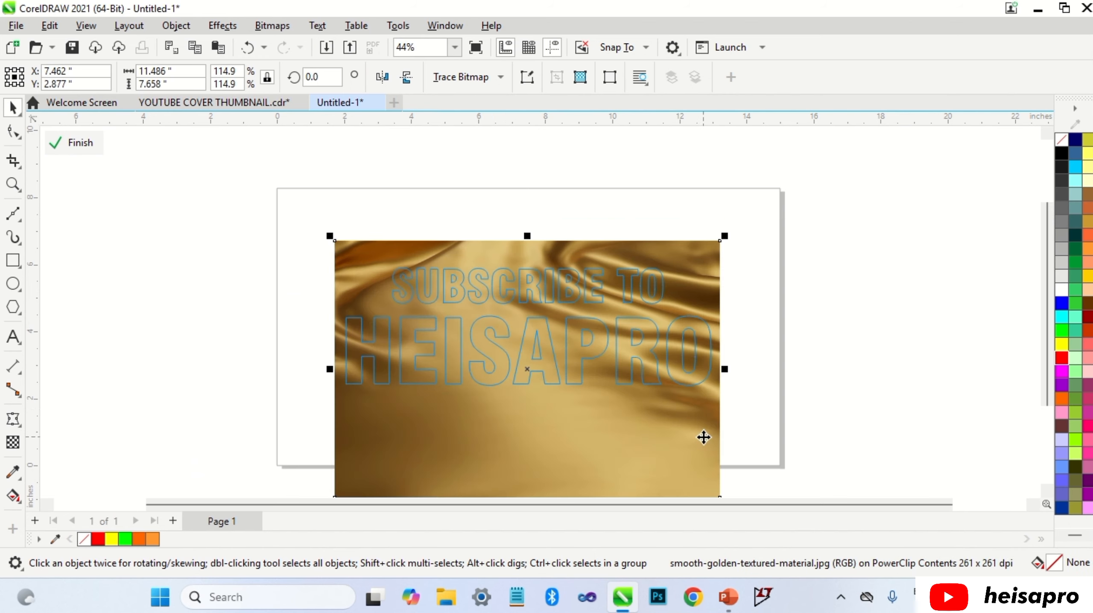
left_click(97, 150)
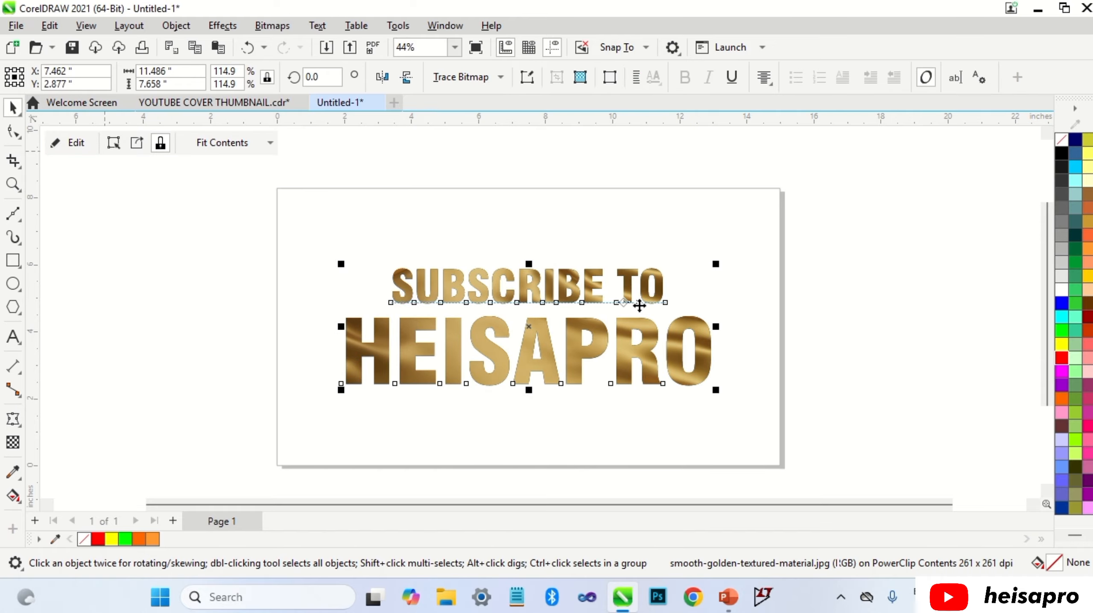
left_click(774, 308)
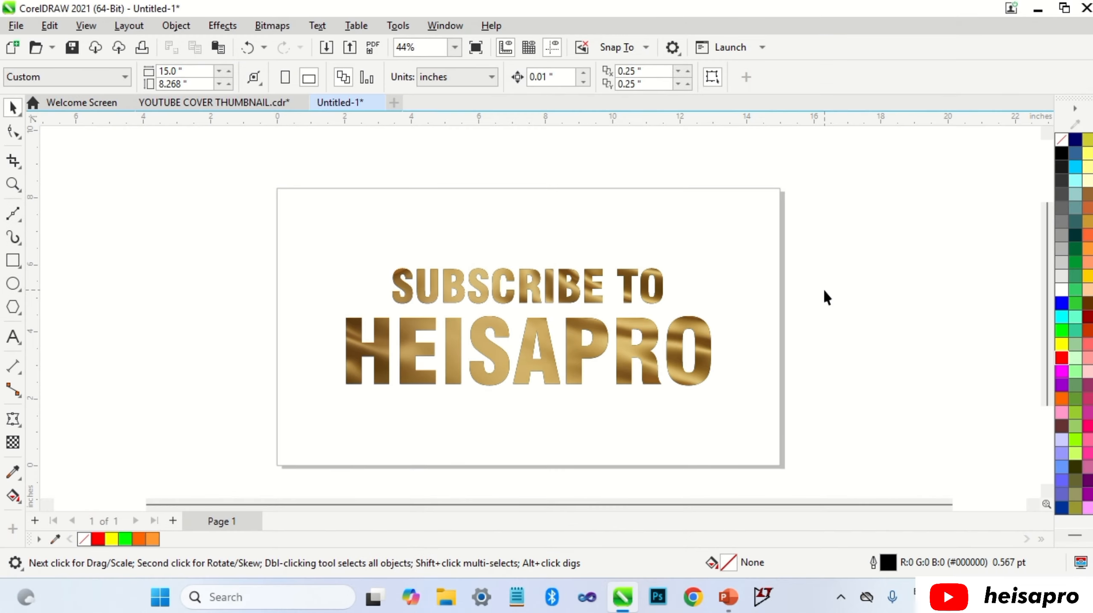